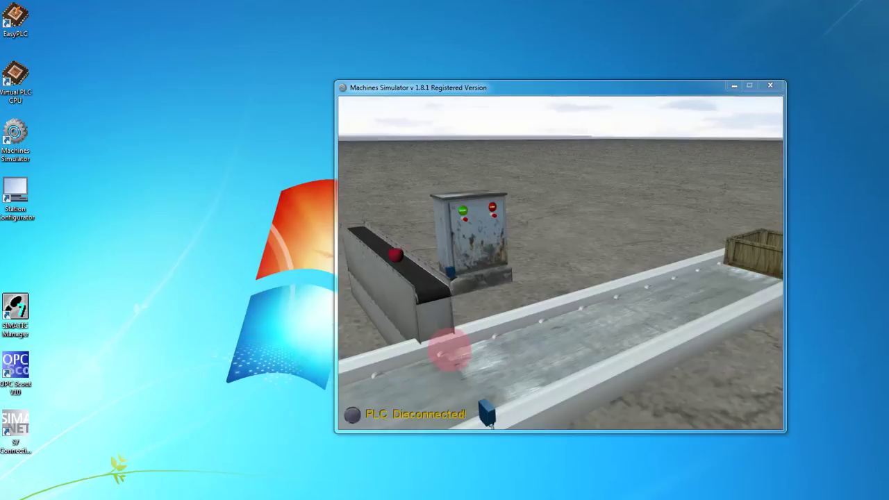
Step: Add a WinLC RTX component at index 2 of the DEMO station, accepting the warning and its properties
left_click(455, 261)
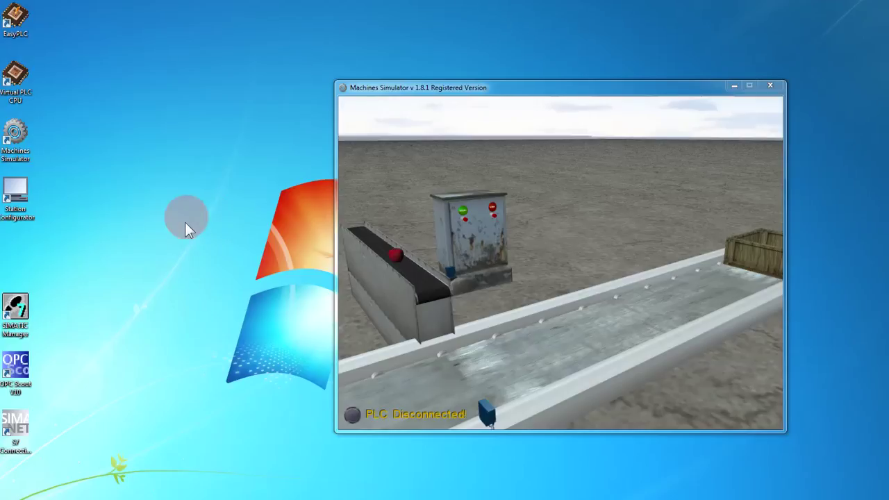
left_click(16, 189)
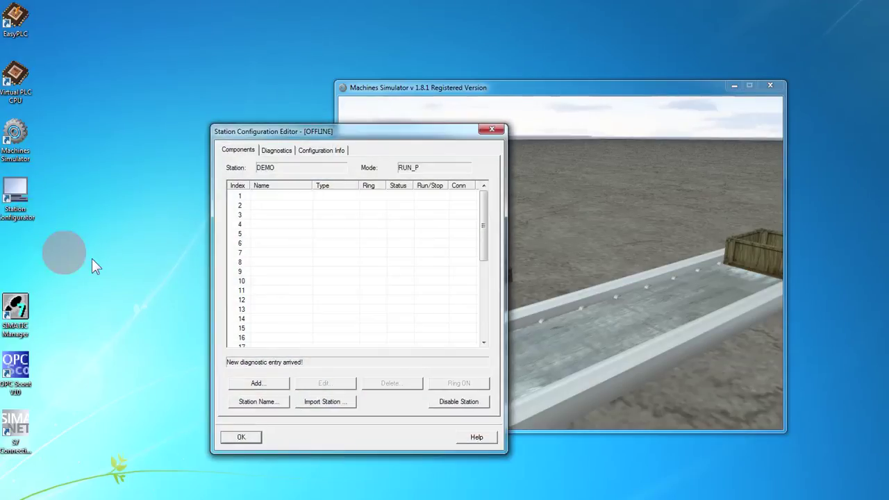
left_click(310, 335)
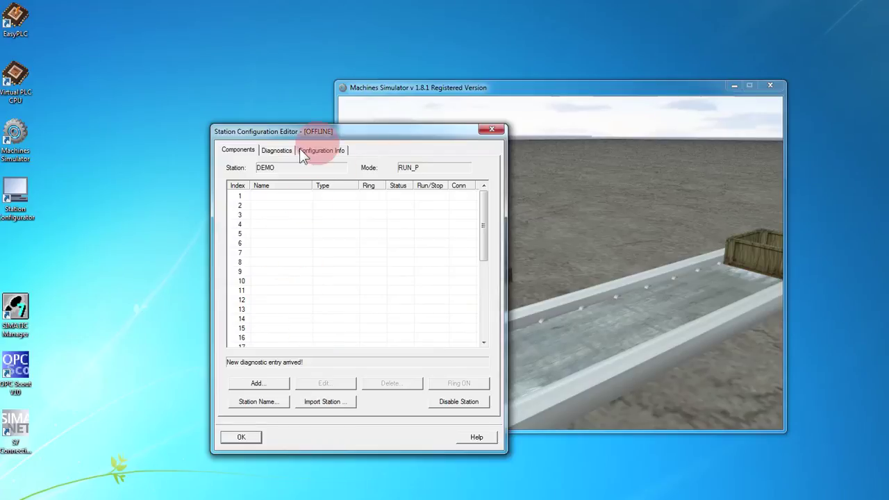
left_click(272, 206)
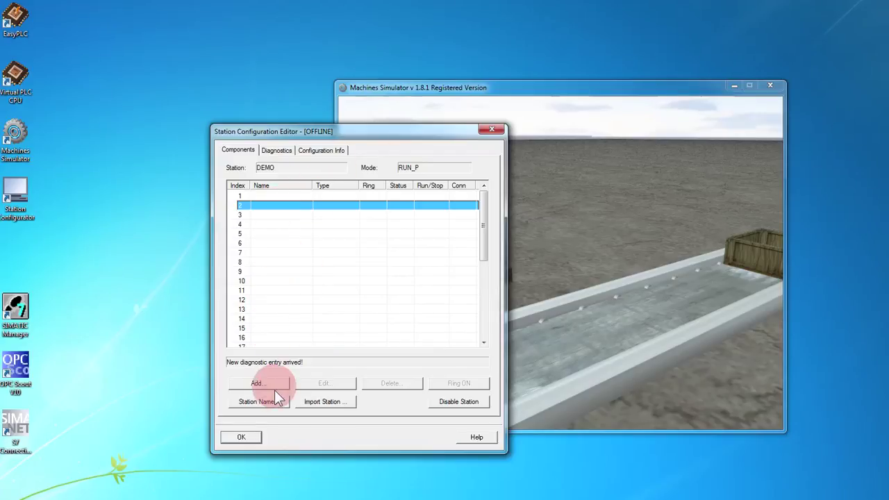
left_click(258, 382)
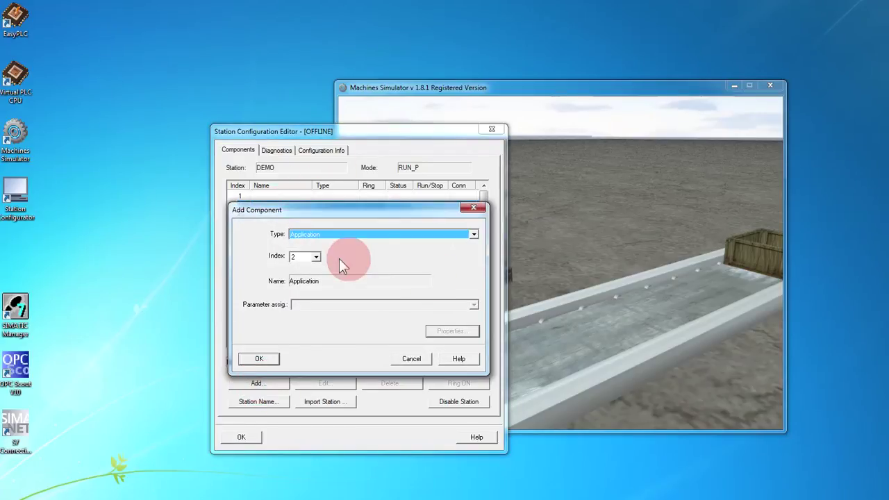
left_click(474, 233)
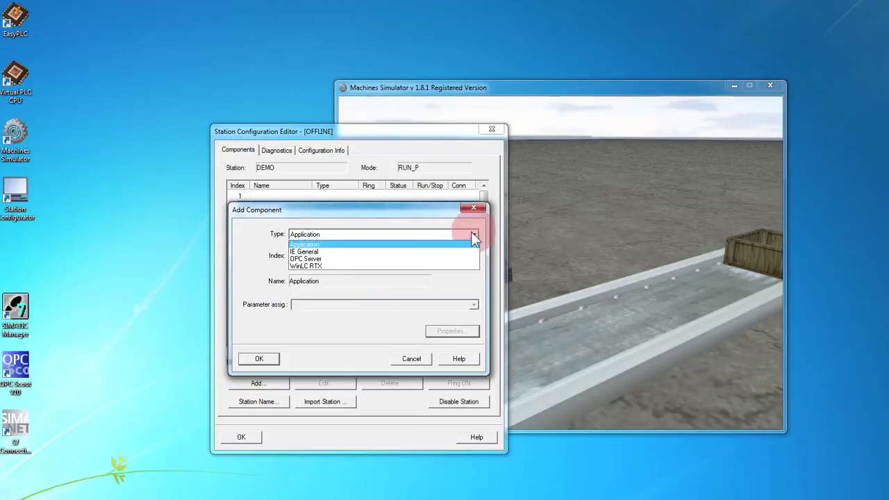
left_click(332, 263)
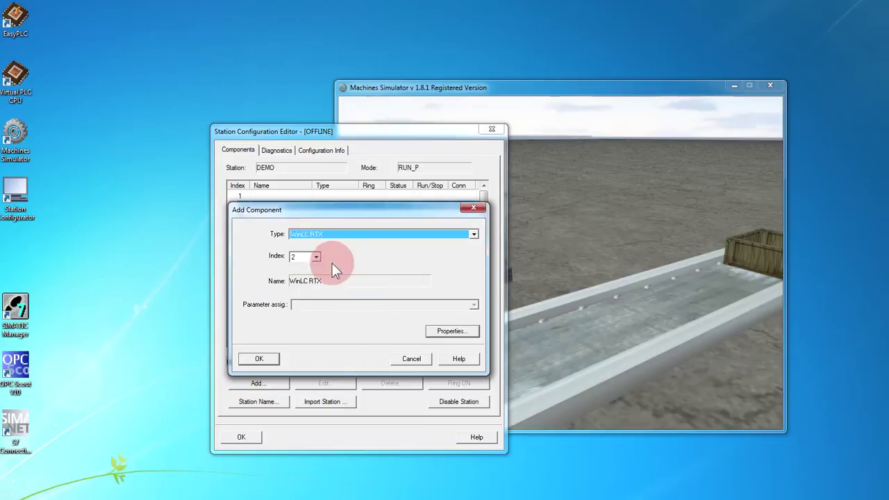
left_click(263, 359)
left_click(286, 329)
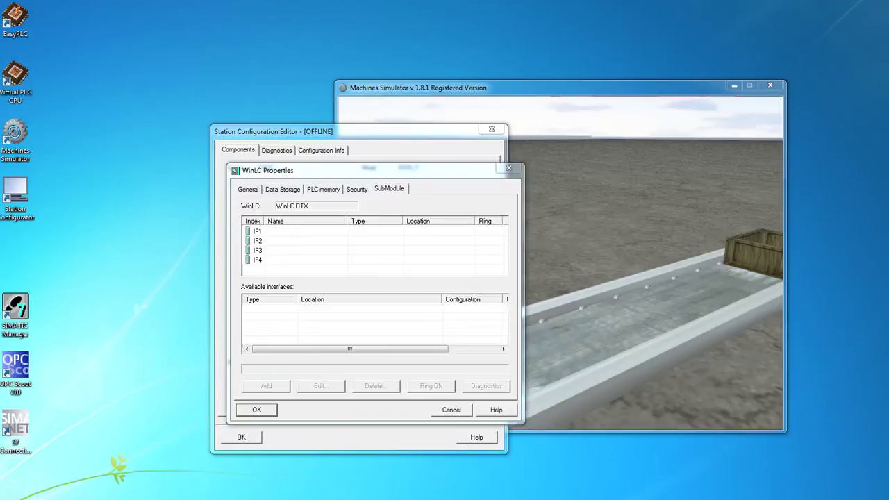
left_click(254, 408)
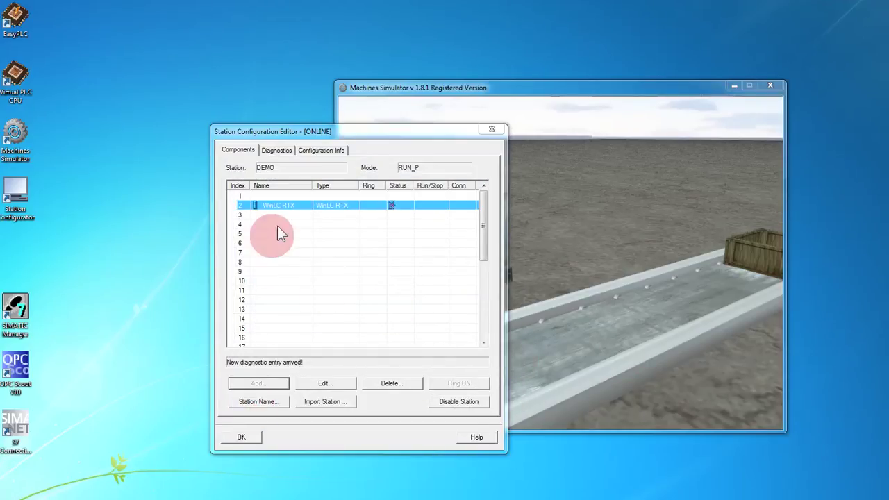
Step: Add an OPC Server component at index 1 and accept the reconfiguration warning
left_click(287, 201)
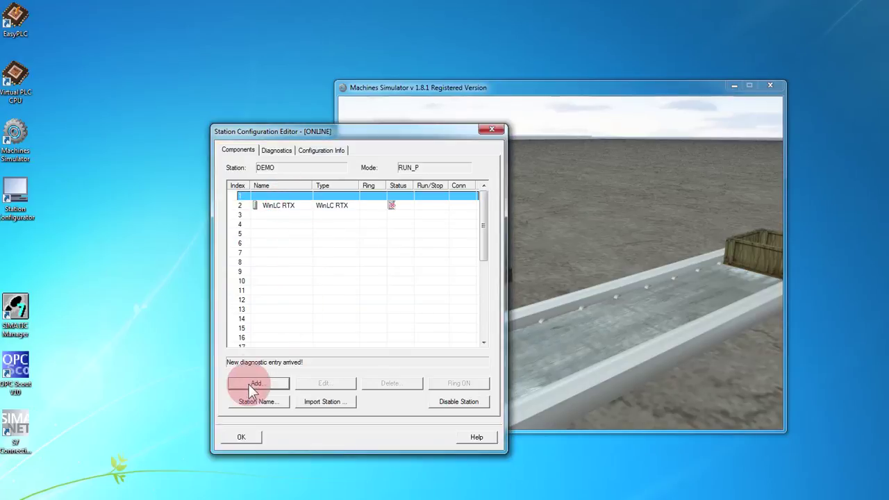
left_click(249, 384)
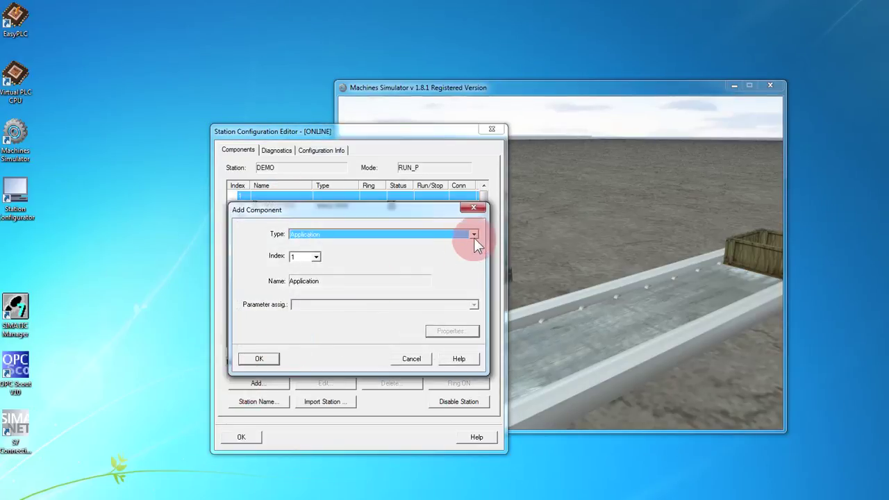
left_click(473, 235)
left_click(400, 259)
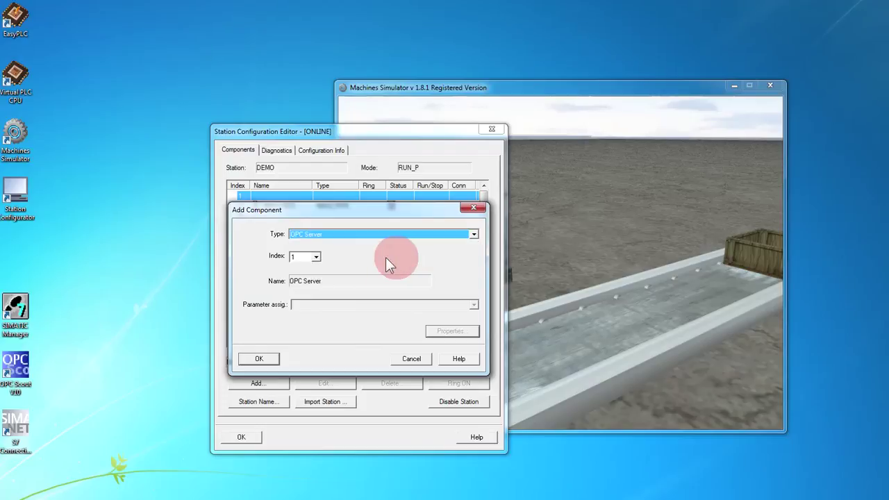
left_click(261, 359)
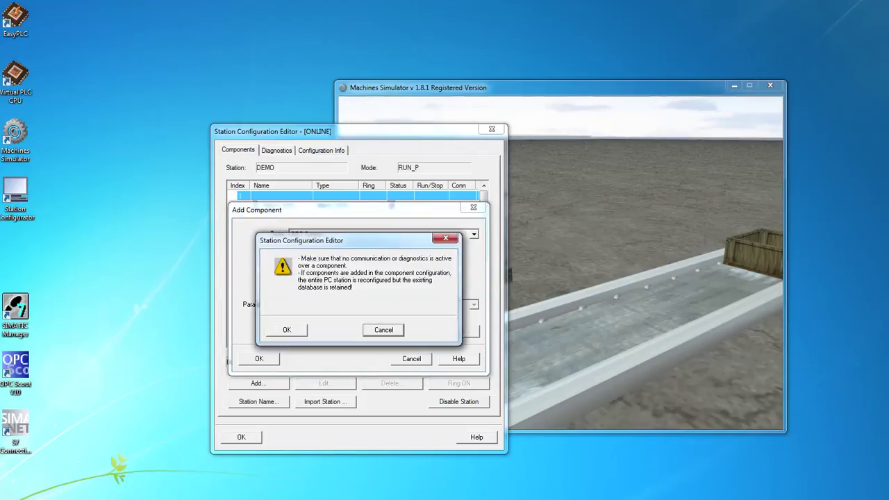
left_click(287, 330)
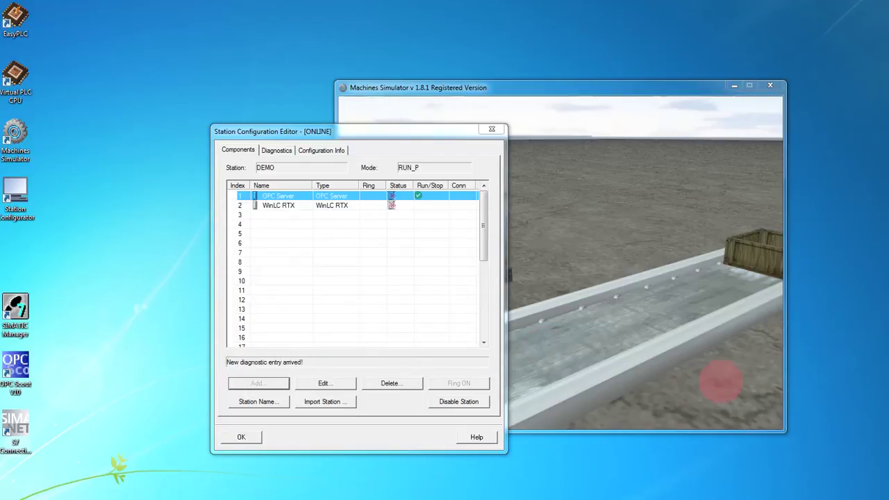
Step: Copy the station name DEMO, leave it unchanged, and close the Station Configuration Editor
left_click(261, 401)
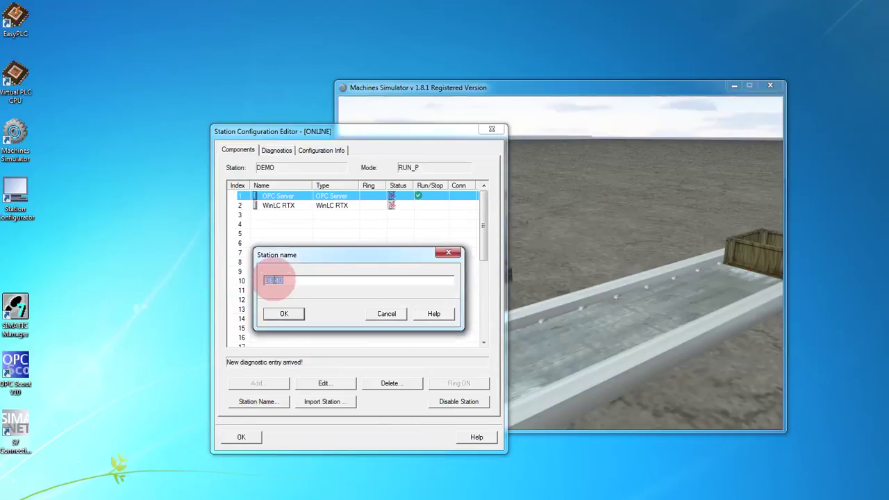
right_click(275, 280)
left_click(303, 316)
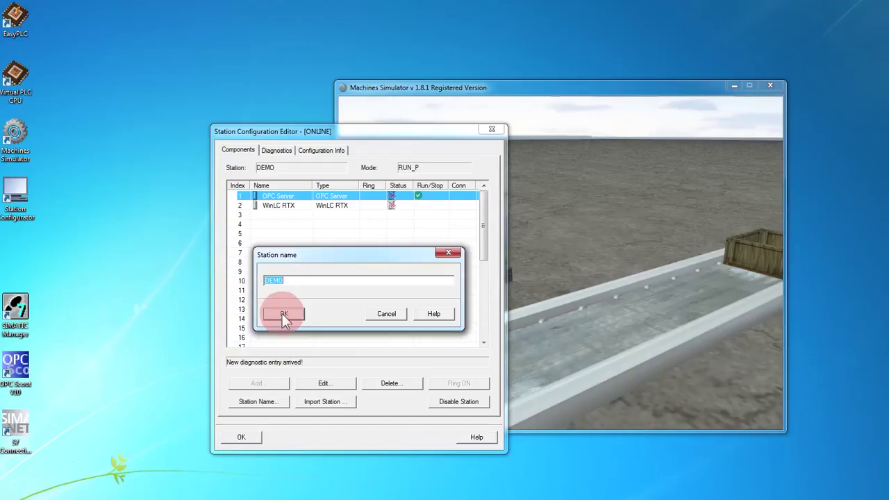
left_click(708, 267)
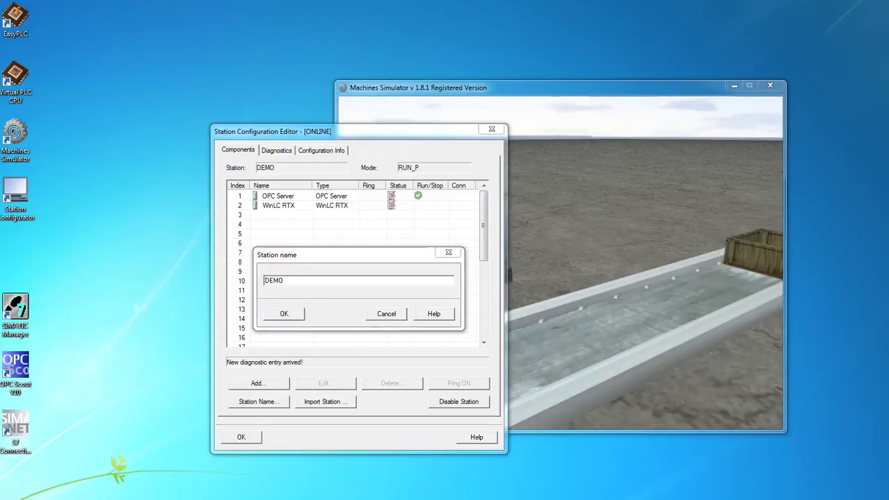
left_click(285, 313)
left_click(248, 439)
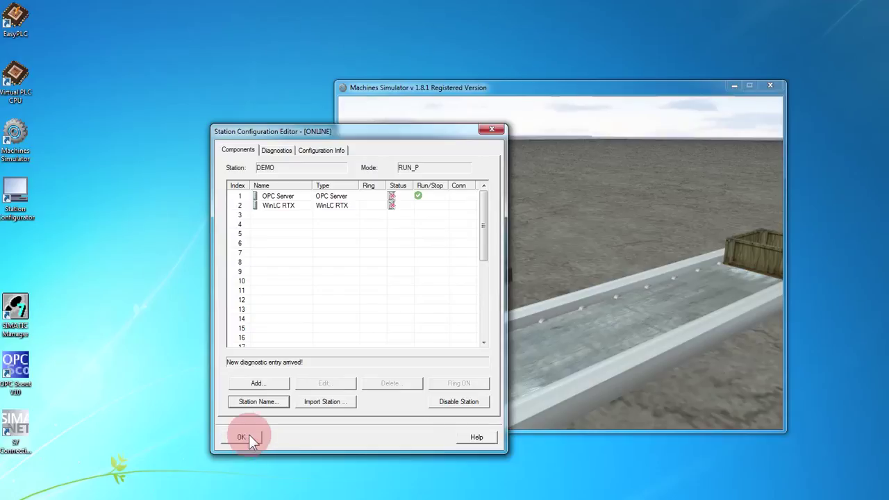
Step: Start SIMATIC Manager and create a new project named S7Apples
double_click(15, 309)
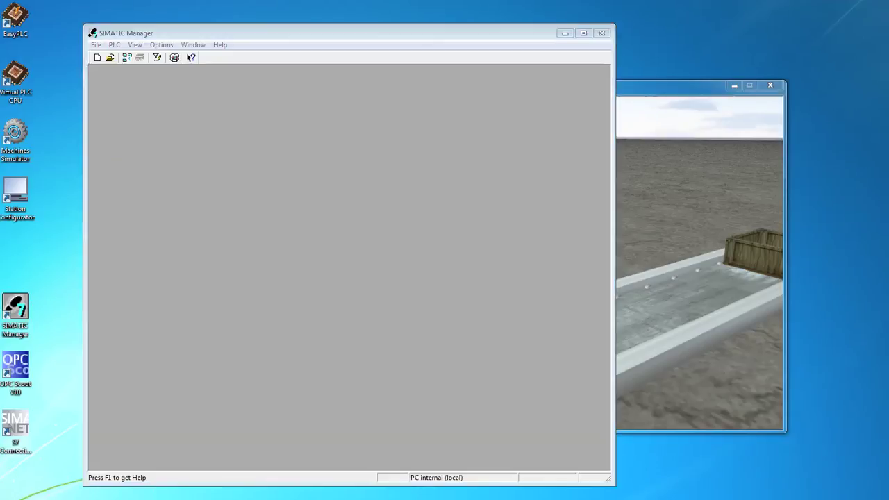
left_click(17, 253)
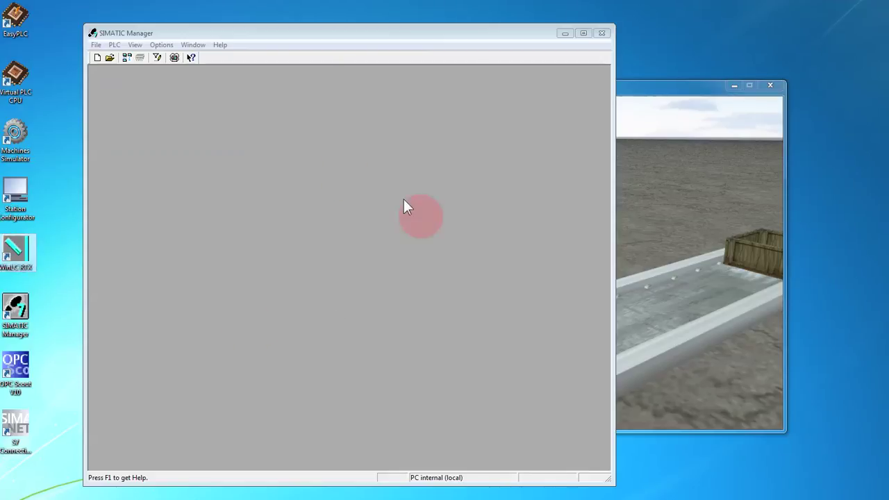
left_click(96, 45)
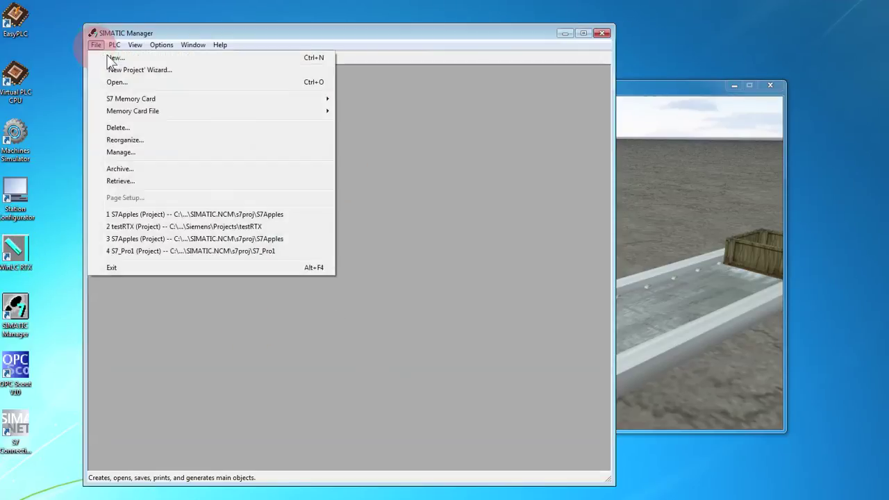
left_click(116, 58)
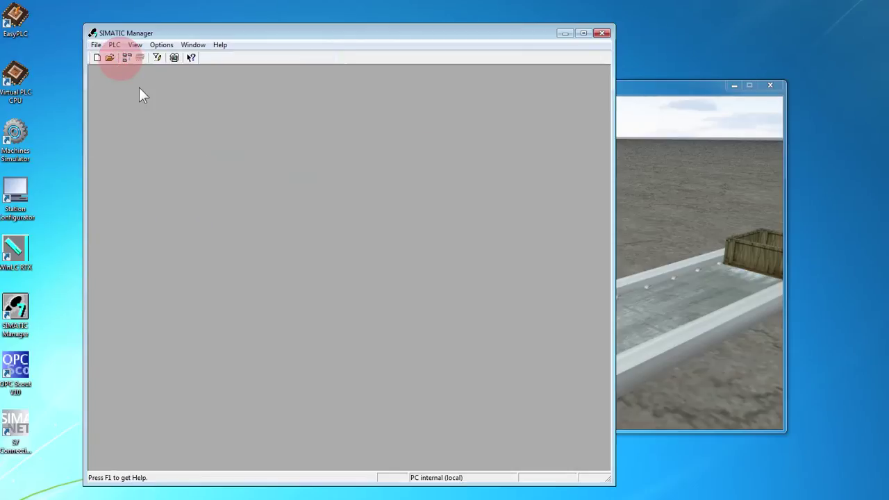
left_click(341, 298)
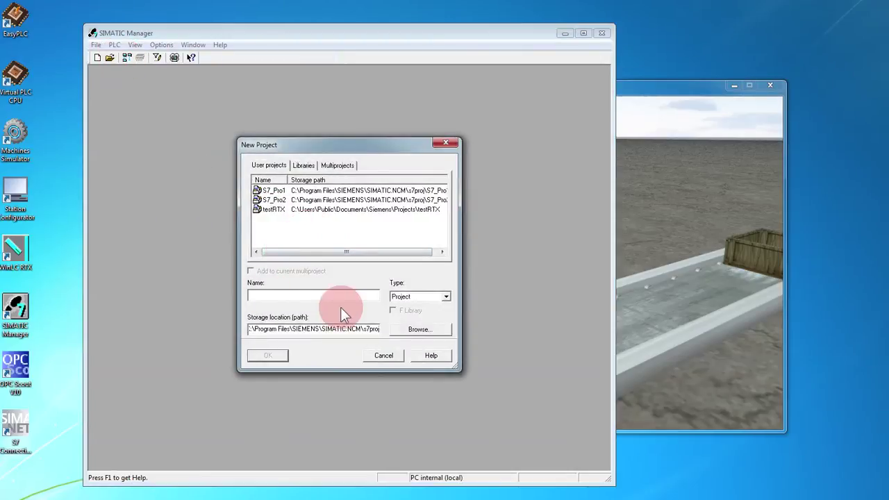
type("S7Apples")
left_click(279, 359)
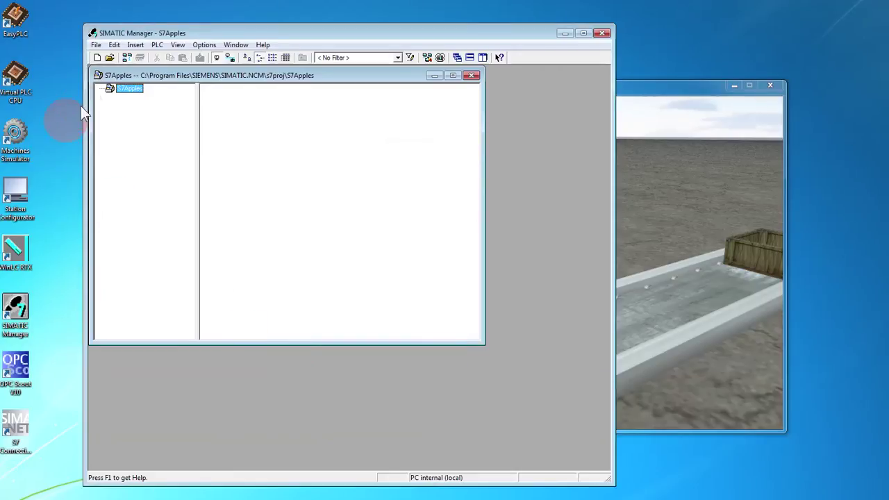
Step: Insert a SIMATIC PC Station into S7Apples and rename it by pasting DEMO
right_click(121, 90)
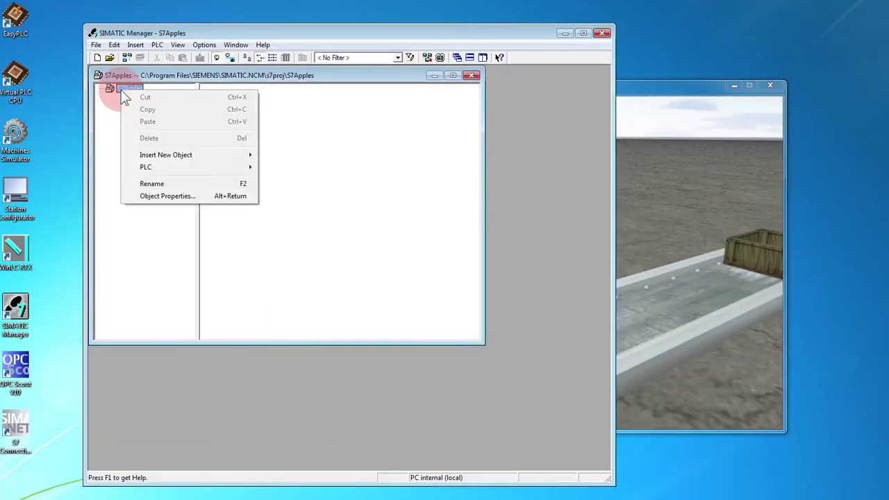
mouse_move(180, 153)
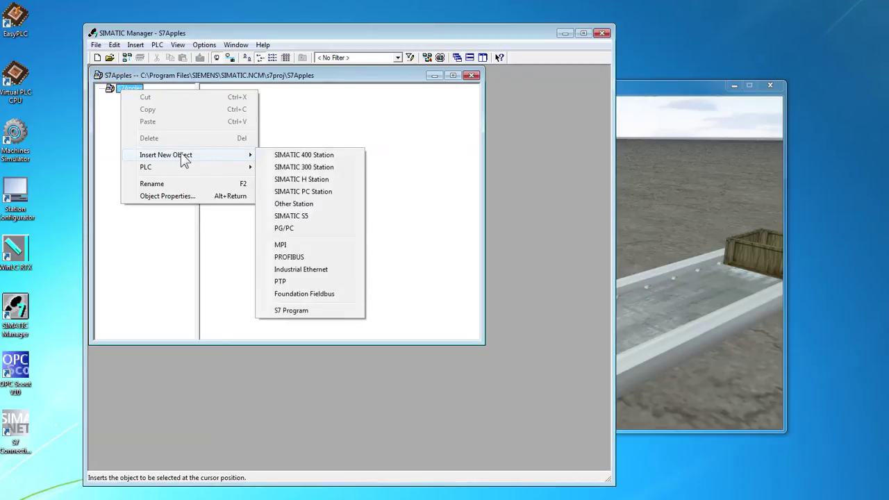
left_click(316, 191)
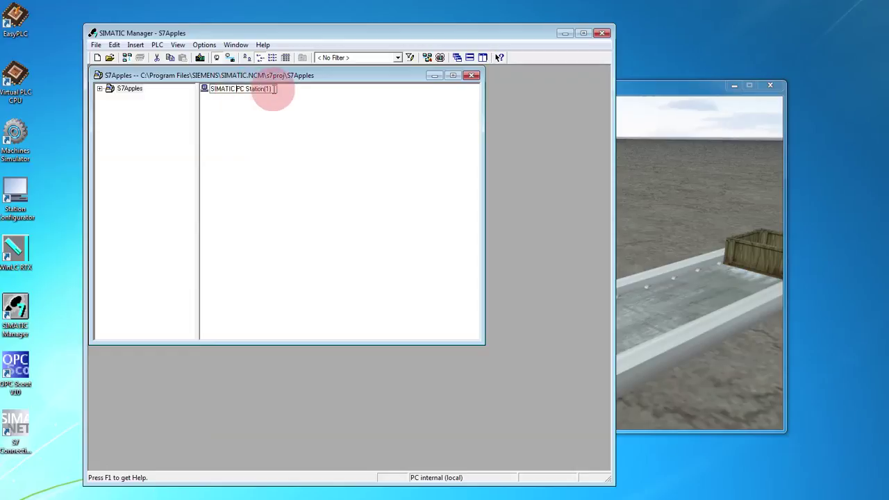
right_click(225, 91)
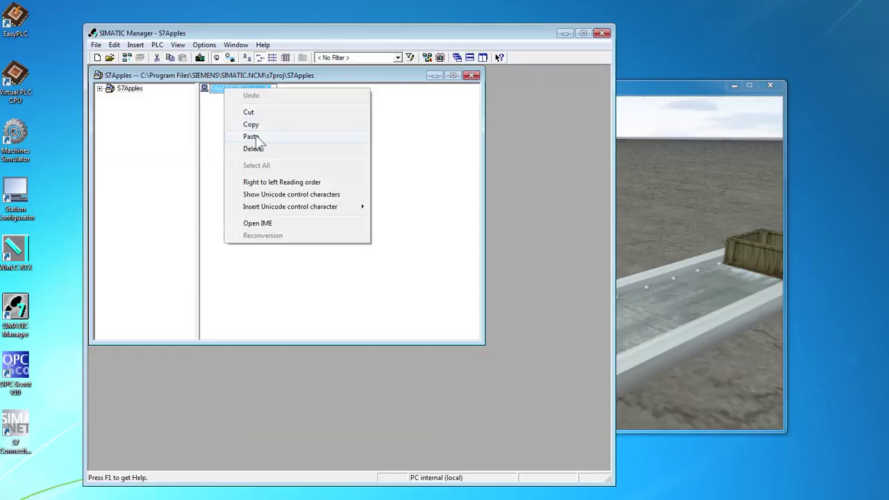
left_click(255, 135)
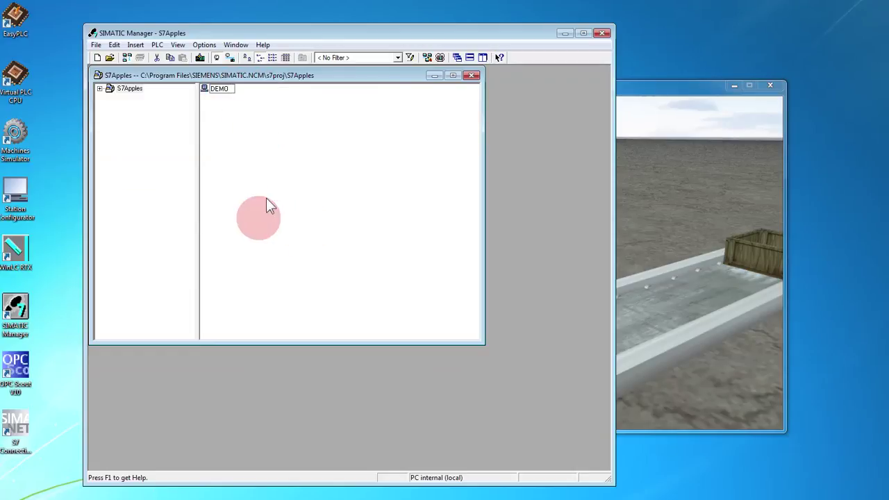
left_click(232, 157)
left_click(211, 106)
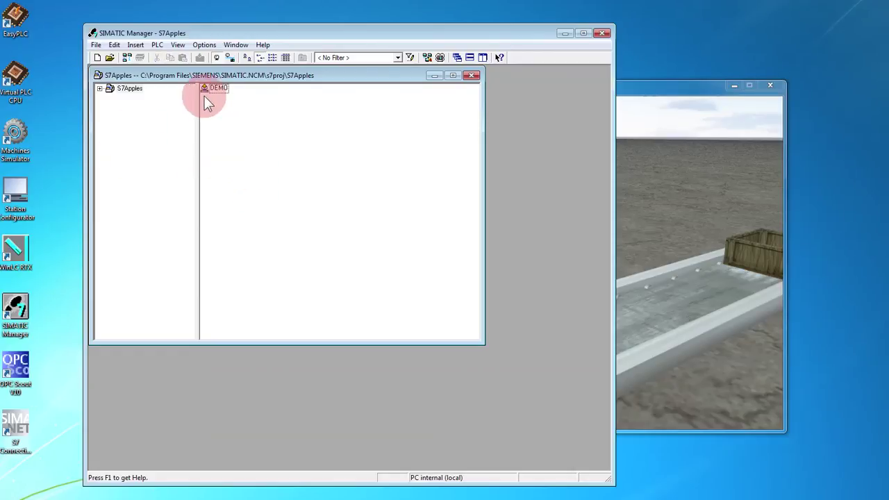
left_click(229, 171)
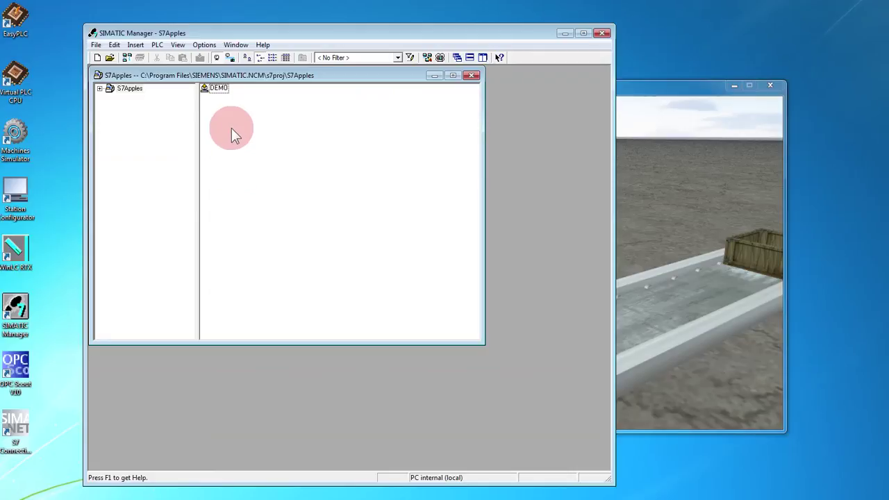
Step: Expand the project tree and open the DEMO station's Configuration in HW Config
left_click(211, 89)
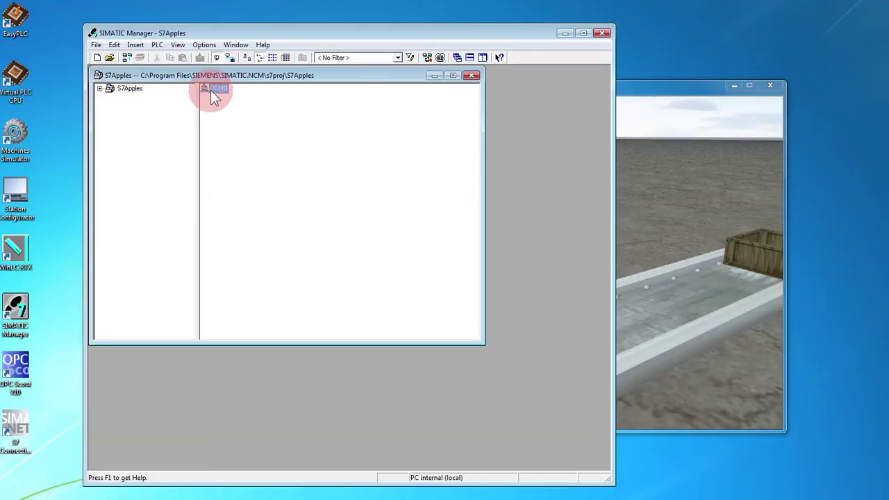
left_click(121, 102)
left_click(100, 88)
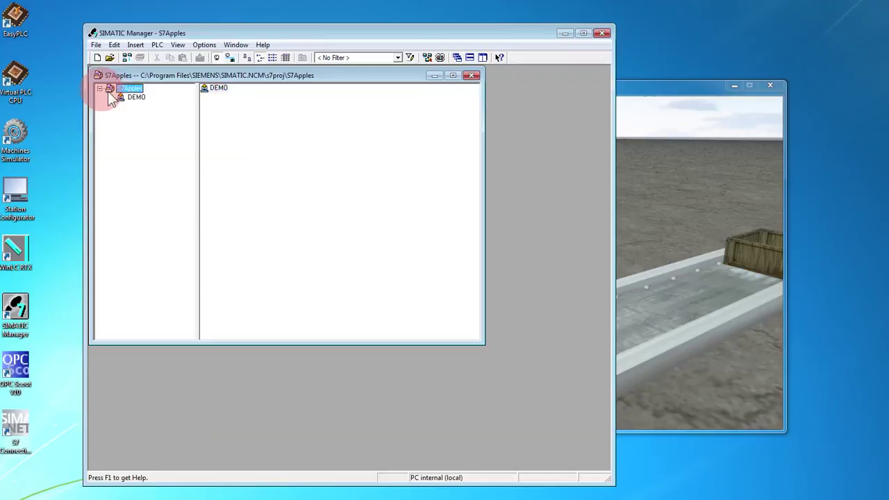
left_click(134, 97)
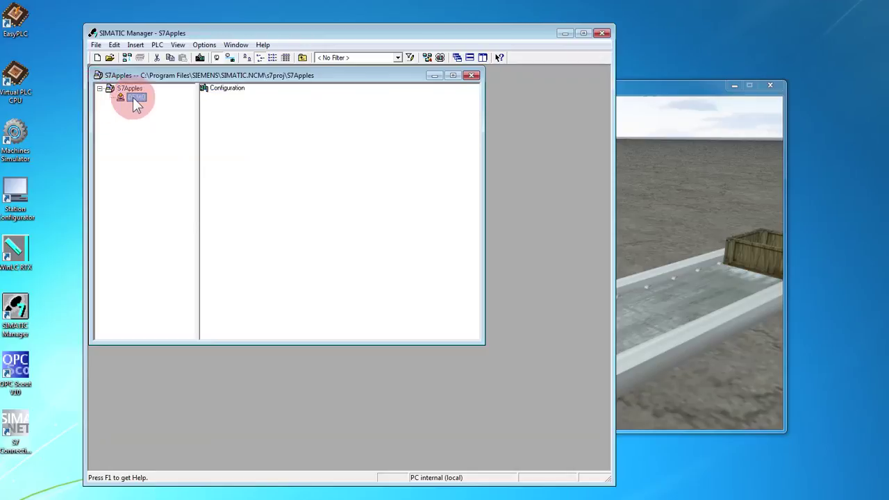
double_click(234, 91)
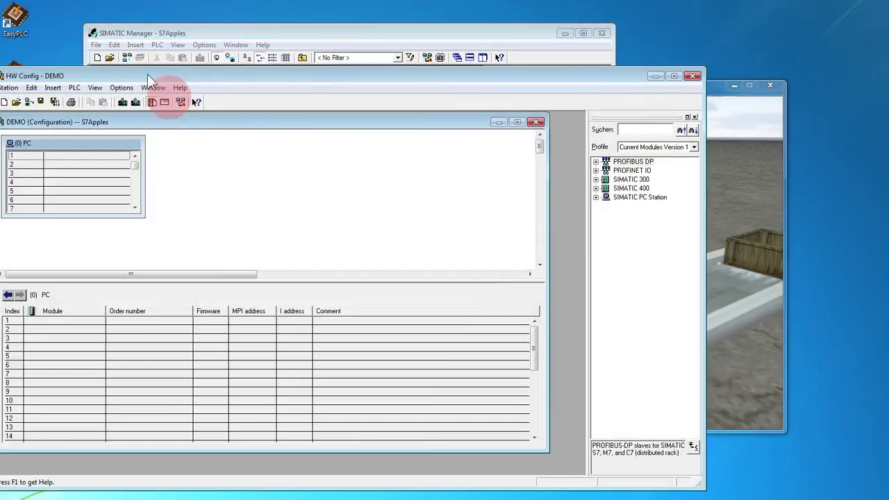
Step: Place WinLC RTX V4.6 from the Controller catalog into rack slot 2
left_click_drag(147, 74, 235, 63)
left_click(156, 153)
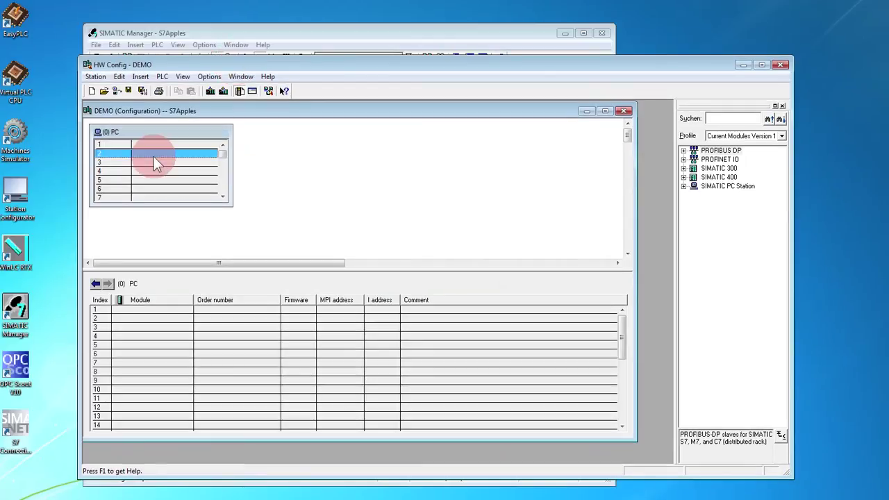
left_click(683, 186)
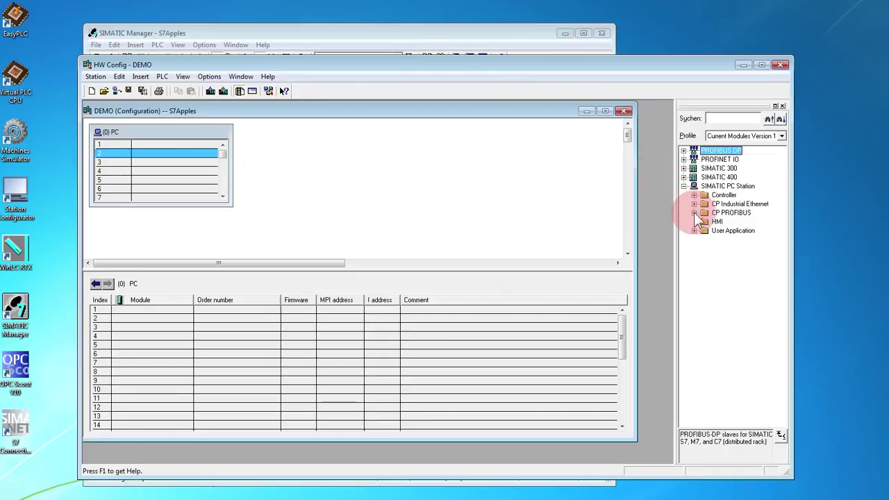
left_click(694, 197)
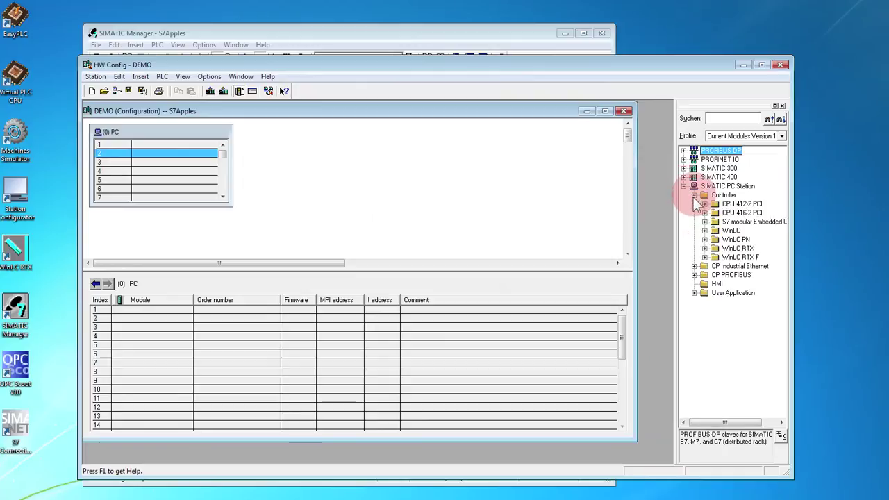
left_click(705, 249)
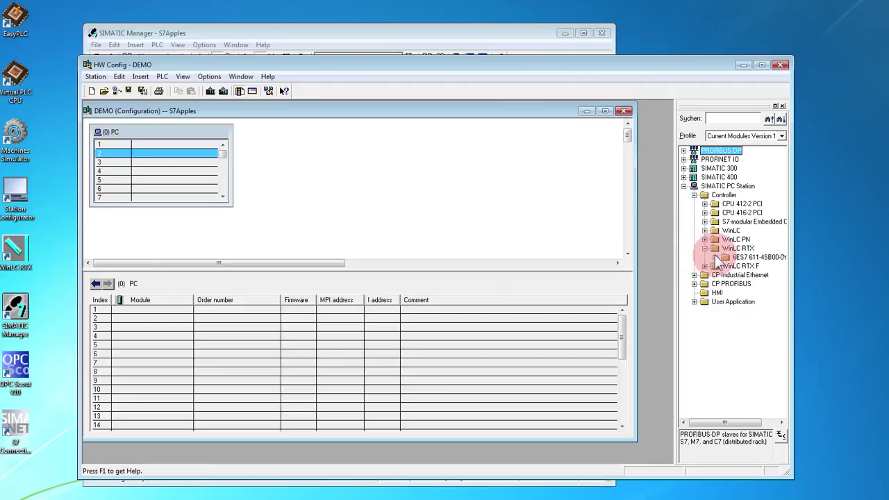
left_click(715, 257)
left_click(742, 266)
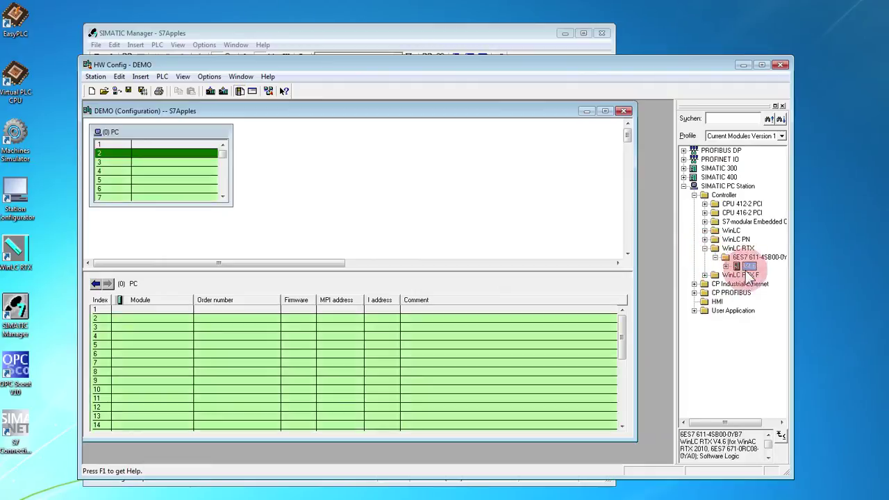
left_click_drag(750, 271, 194, 160)
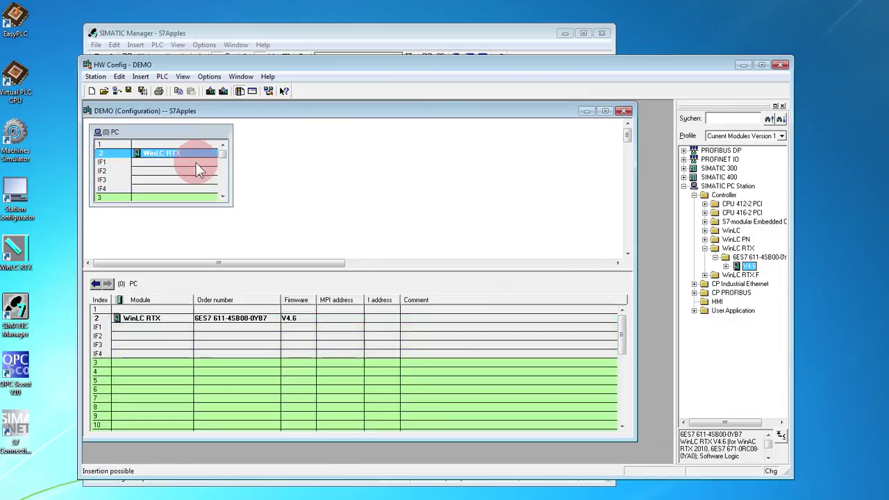
Step: Place OPC Server SW V8.0 from User Application into rack slot 1
left_click(164, 144)
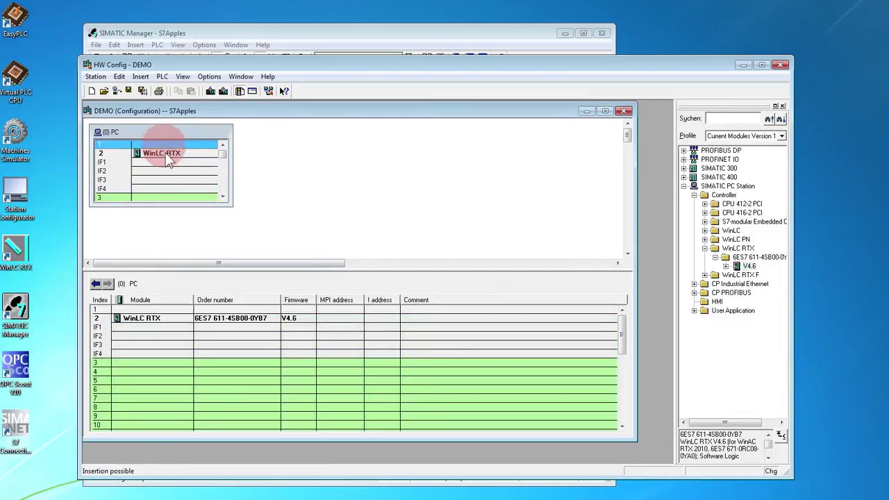
left_click(695, 311)
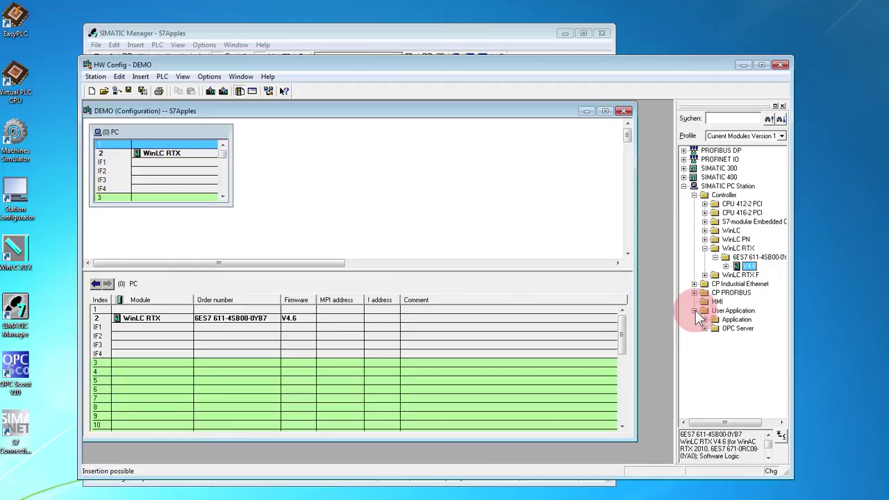
left_click(705, 329)
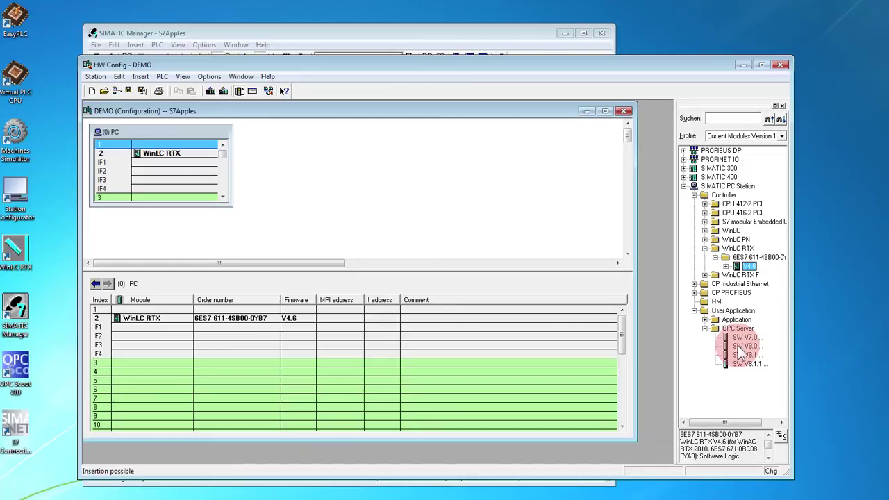
left_click_drag(740, 348, 186, 310)
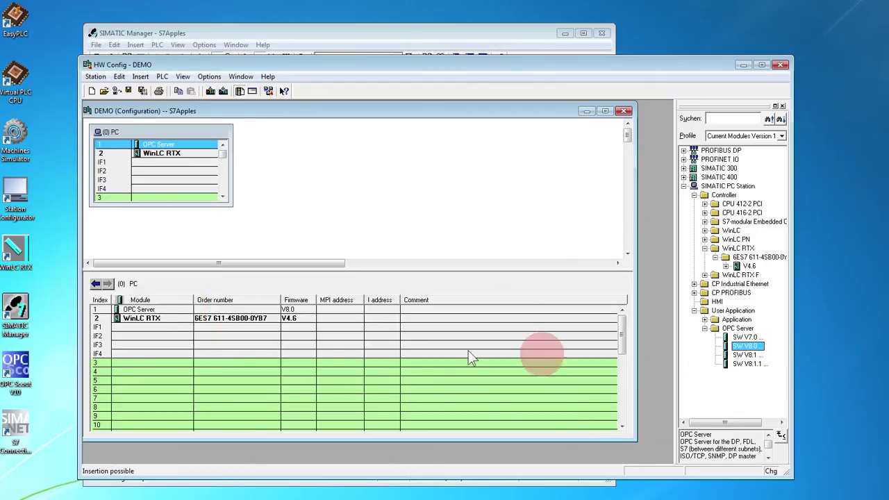
Step: Activate the OPC Server's S7 access protection with a 10 ms cycle time, then save and compile
left_click(141, 310)
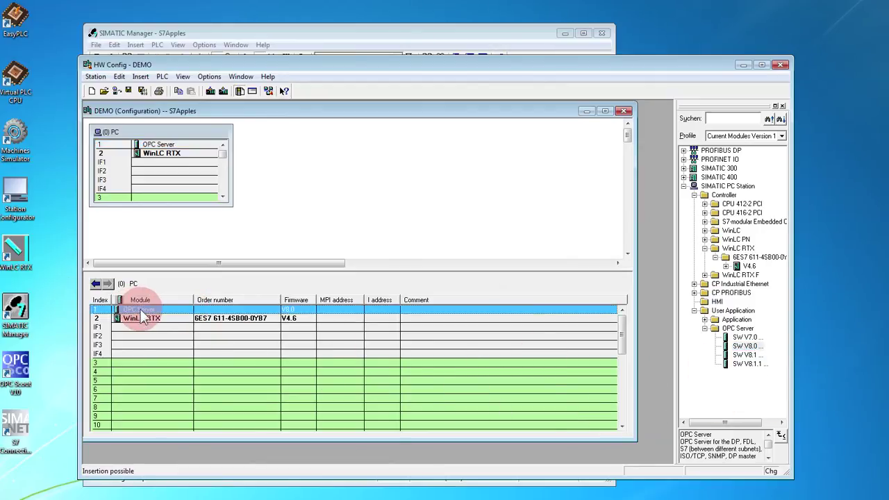
right_click(141, 311)
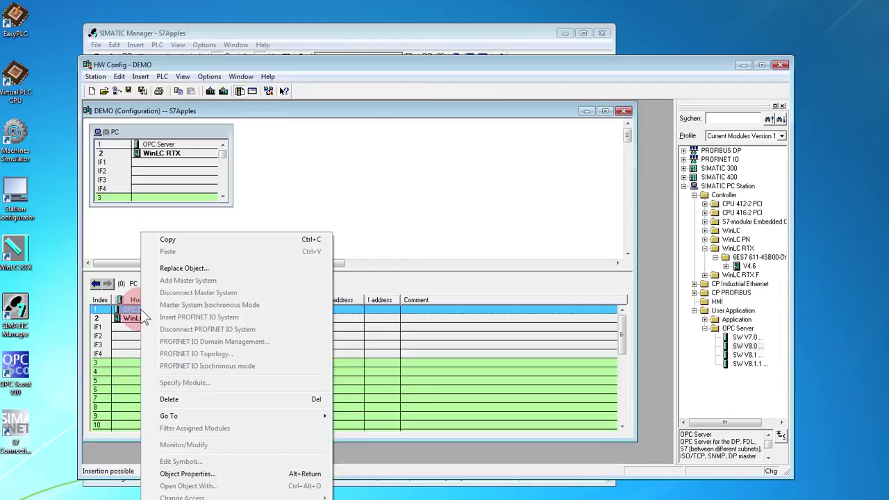
double_click(142, 312)
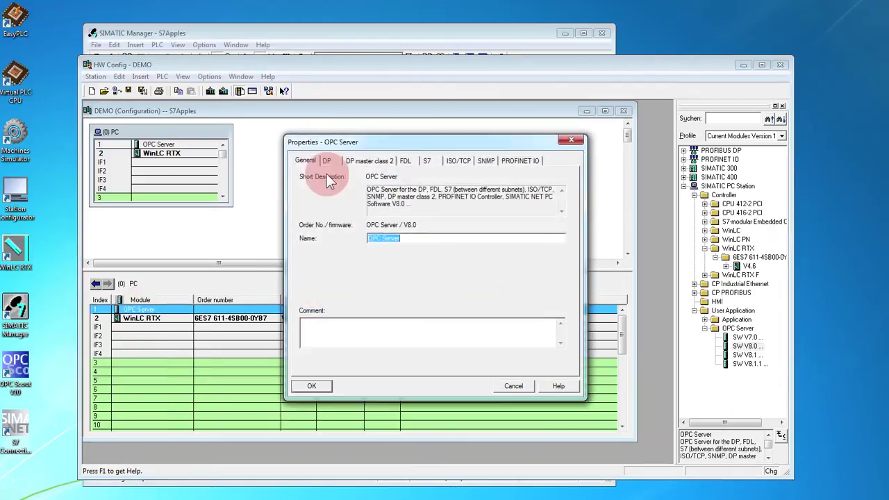
left_click(425, 160)
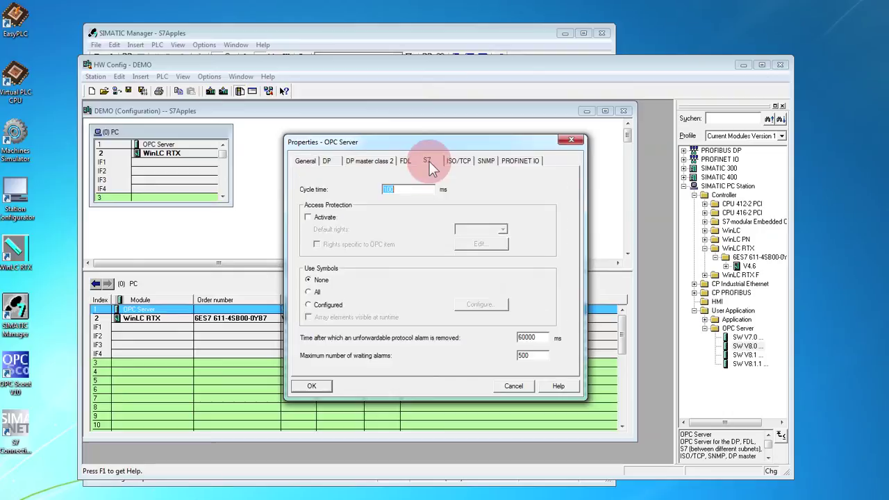
left_click(308, 217)
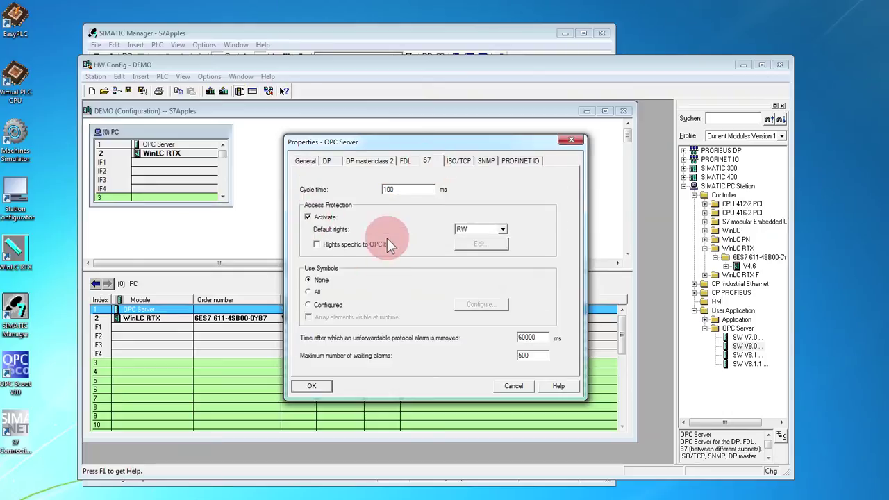
left_click_drag(397, 188, 380, 188)
type("10")
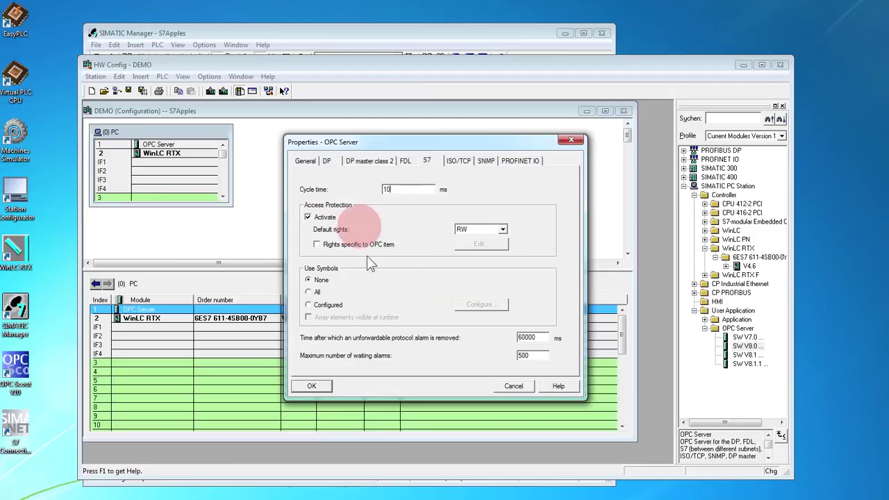
left_click(312, 386)
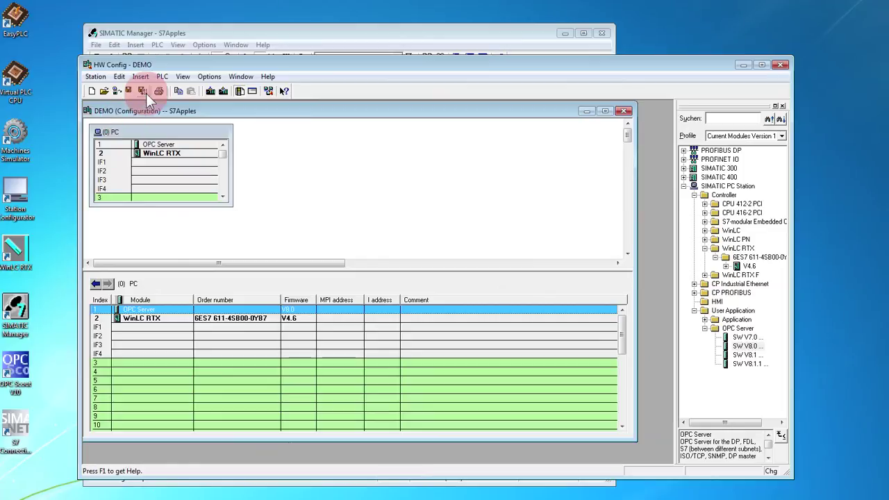
left_click(142, 91)
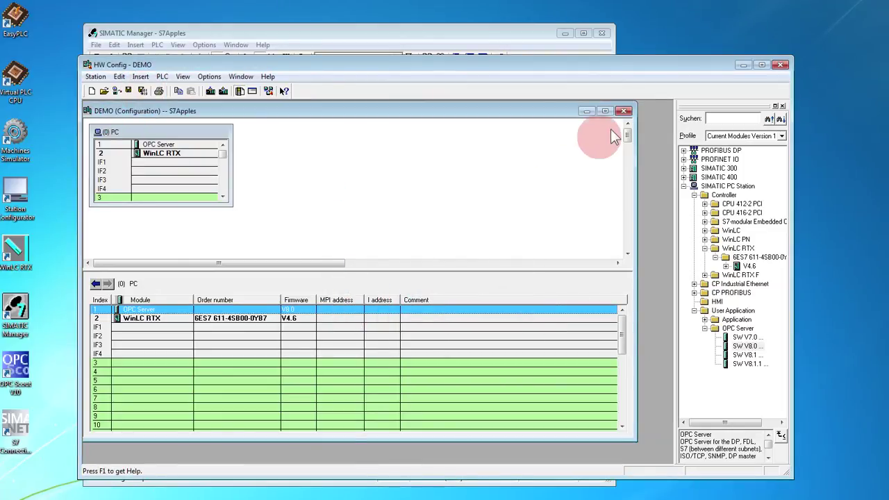
Step: Close HW Config and open the OPC Server's Connections in NetPro
left_click(780, 66)
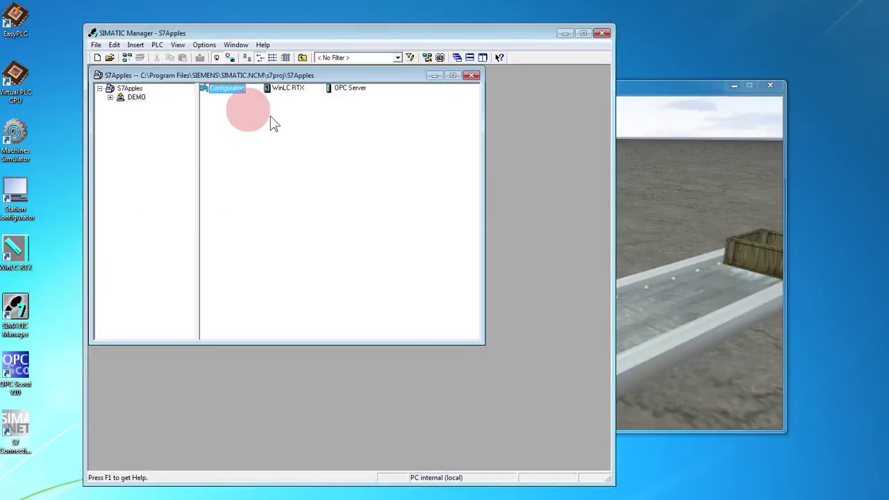
left_click(350, 92)
double_click(340, 91)
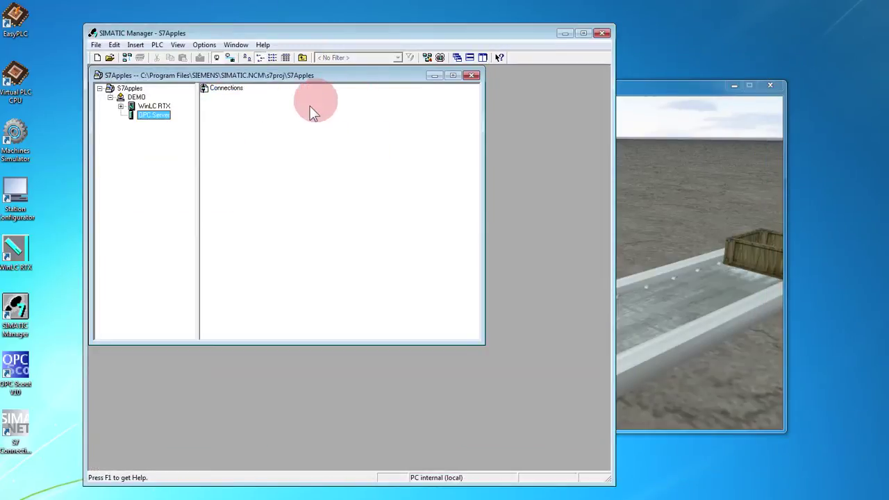
double_click(231, 96)
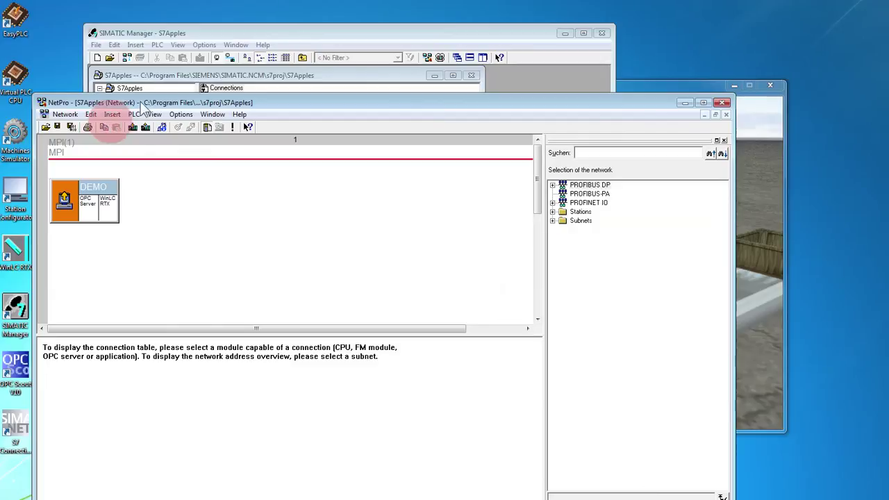
left_click_drag(139, 102, 182, 43)
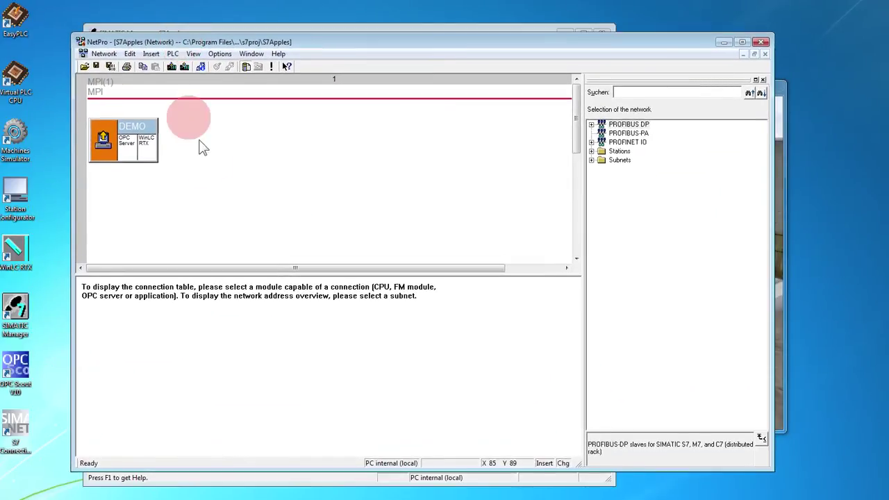
Step: Insert an S7 connection from the OPC Server to WinLC RTX with local ID APPLES
left_click(123, 148)
right_click(124, 145)
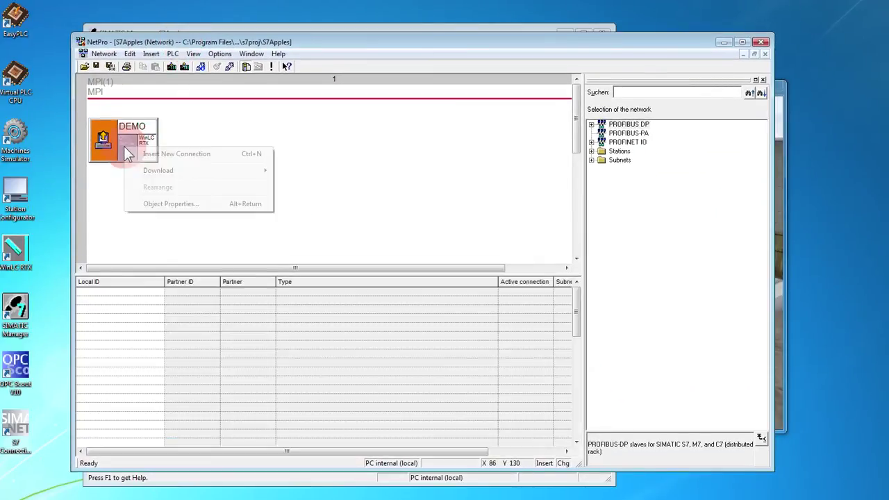
left_click(160, 153)
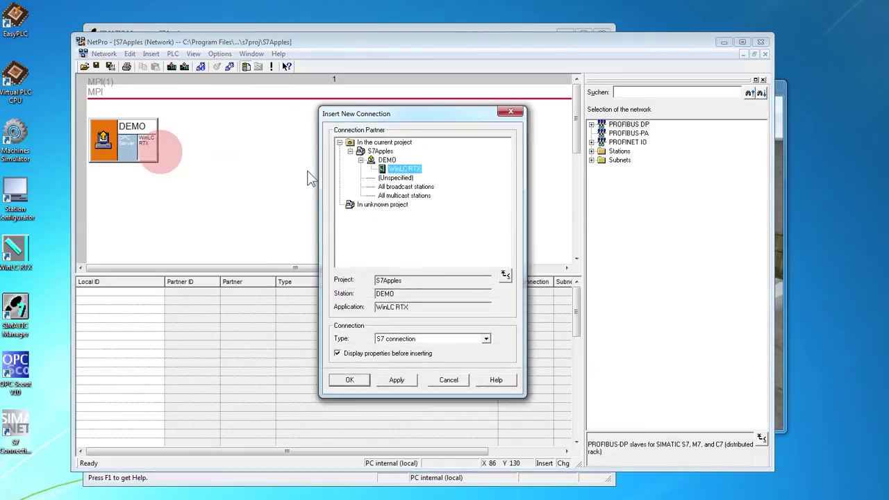
left_click(350, 379)
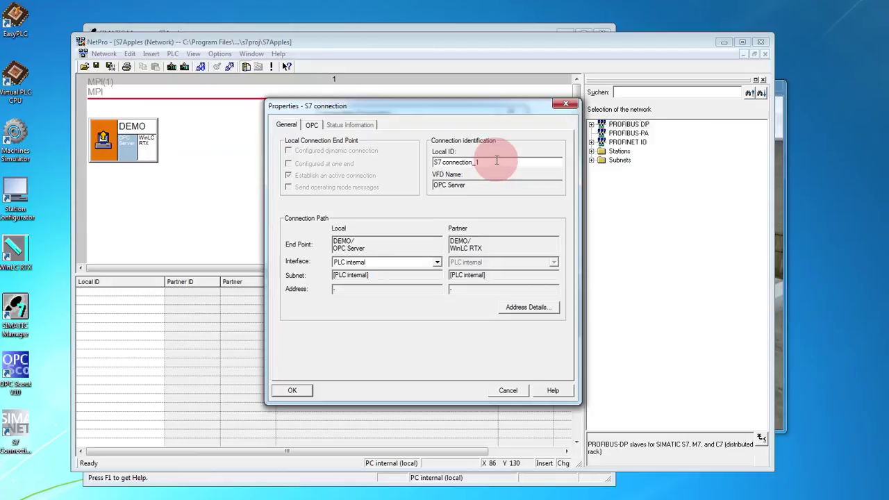
left_click_drag(514, 161, 377, 171)
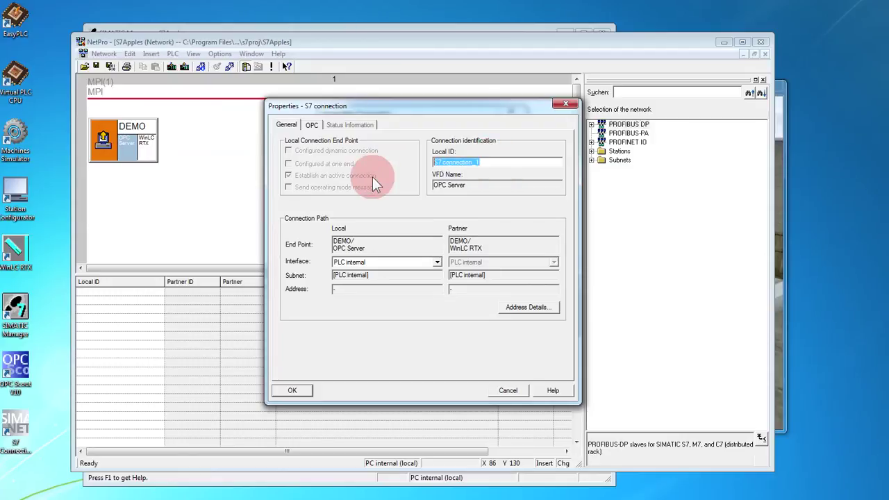
type("APPLES")
left_click(293, 389)
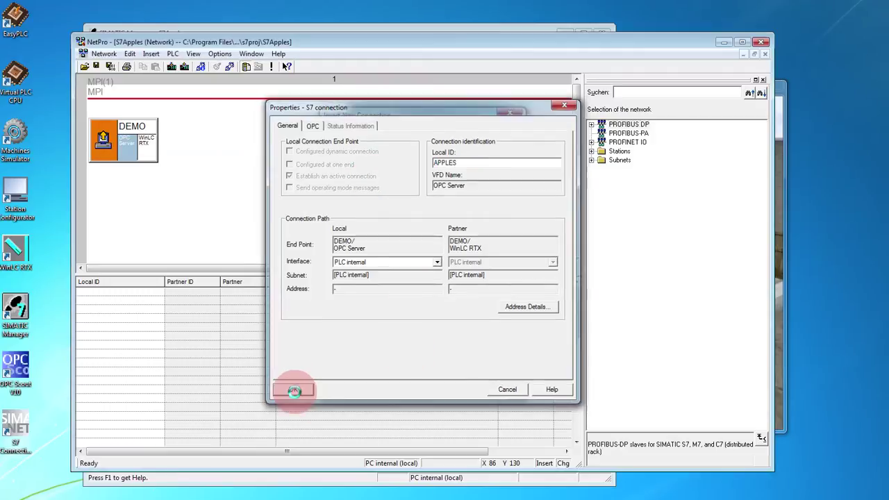
left_click(148, 296)
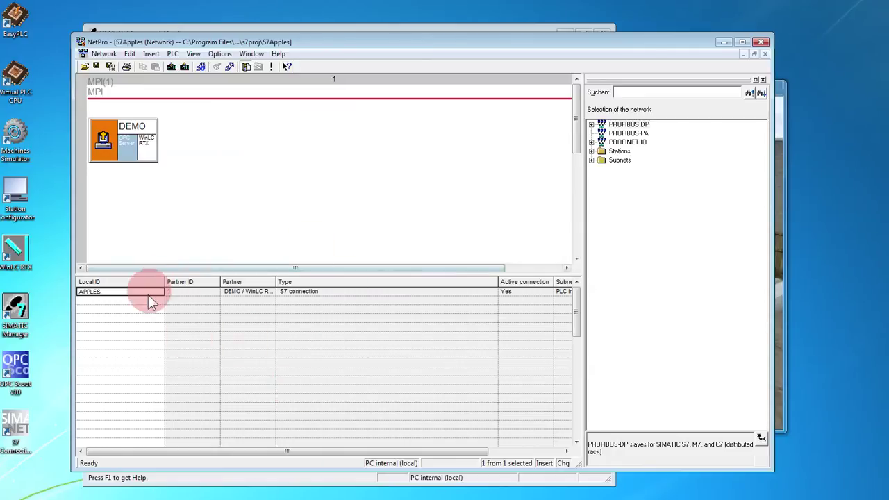
left_click(152, 151)
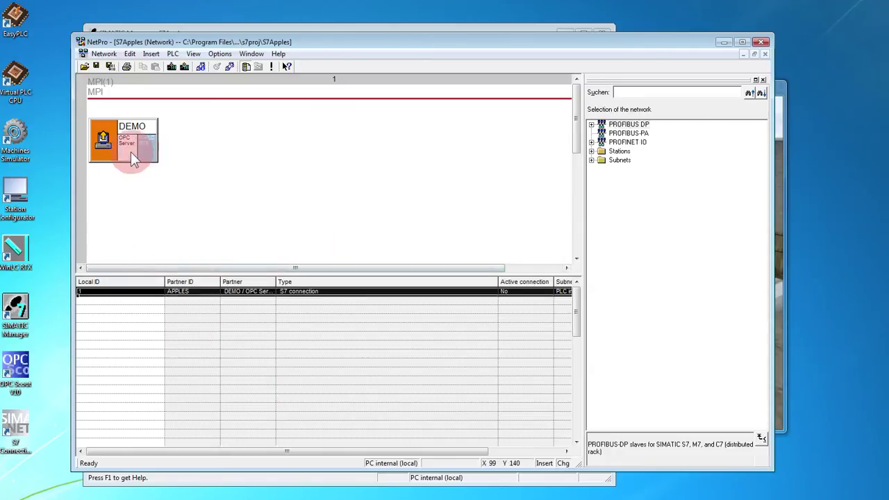
left_click(129, 152)
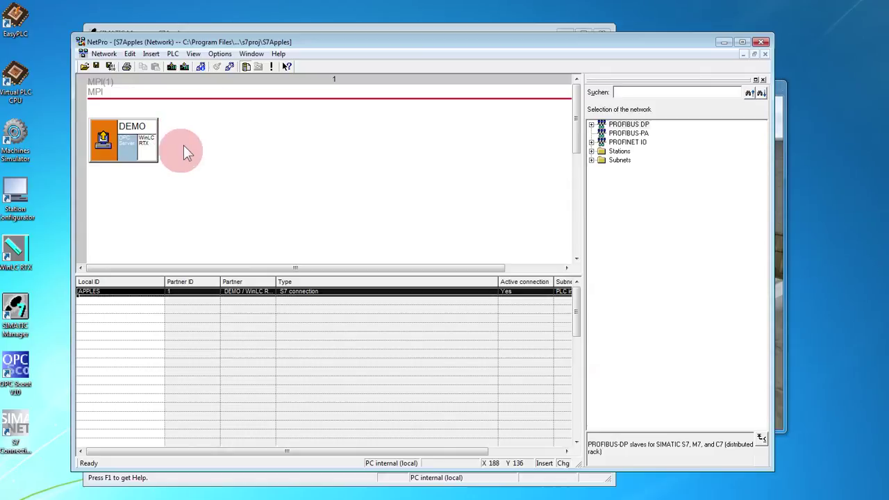
Step: Save and compile changes only, dismiss the error-free consistency check, and close NetPro
left_click(110, 66)
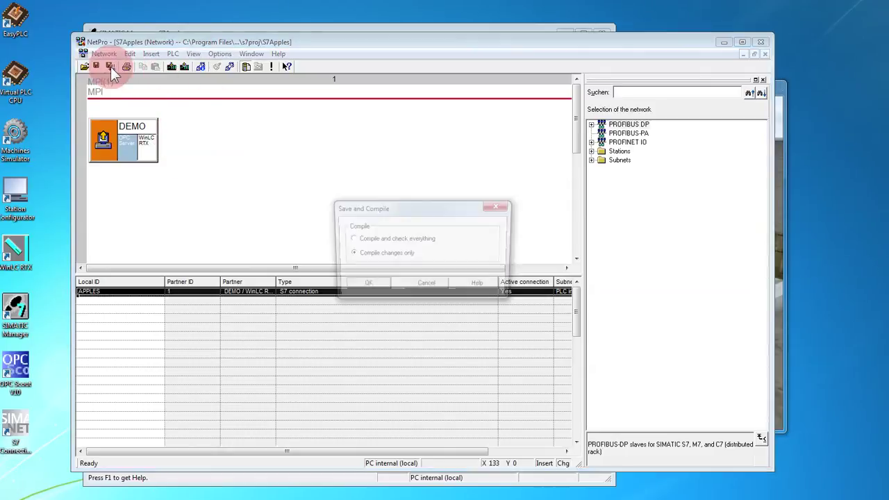
left_click(366, 286)
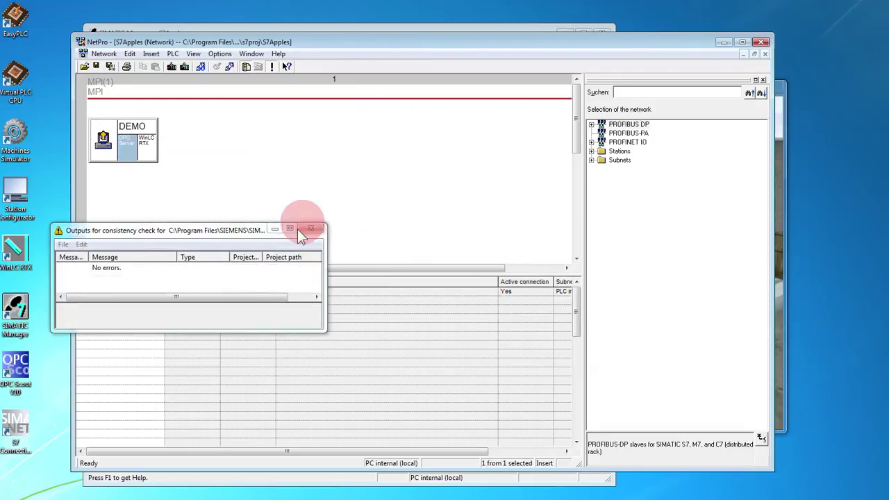
left_click_drag(223, 233, 285, 229)
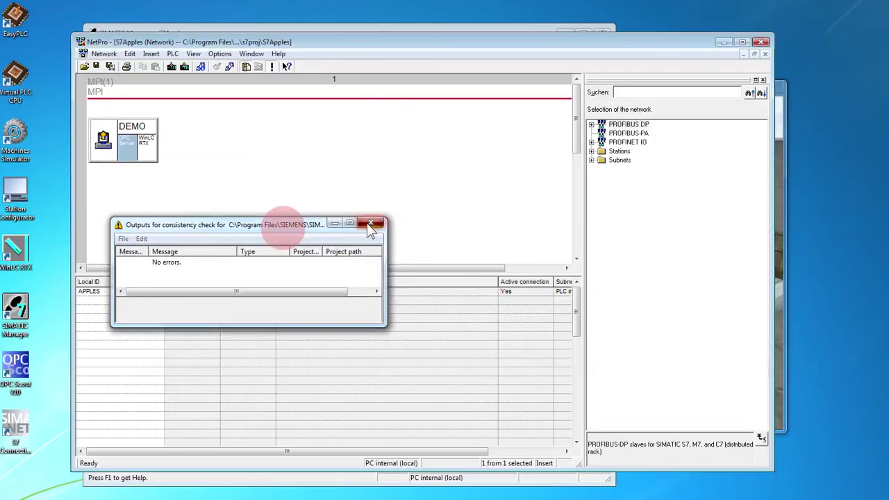
left_click(371, 228)
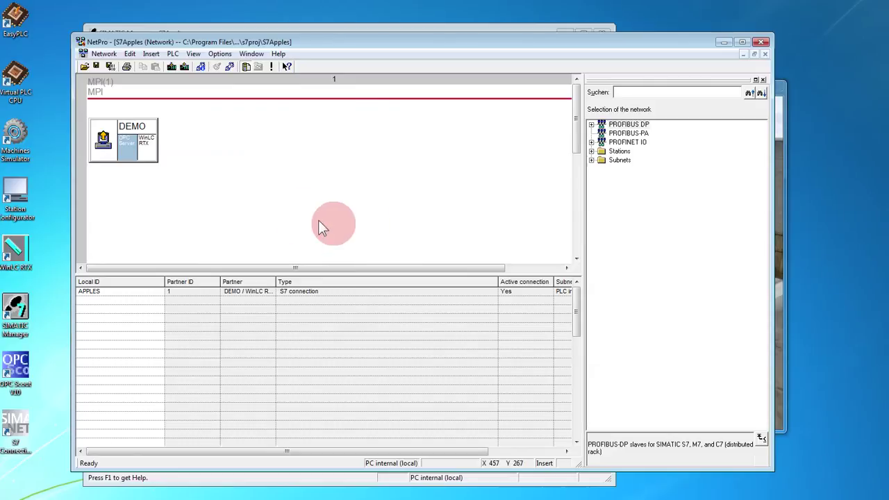
left_click(761, 42)
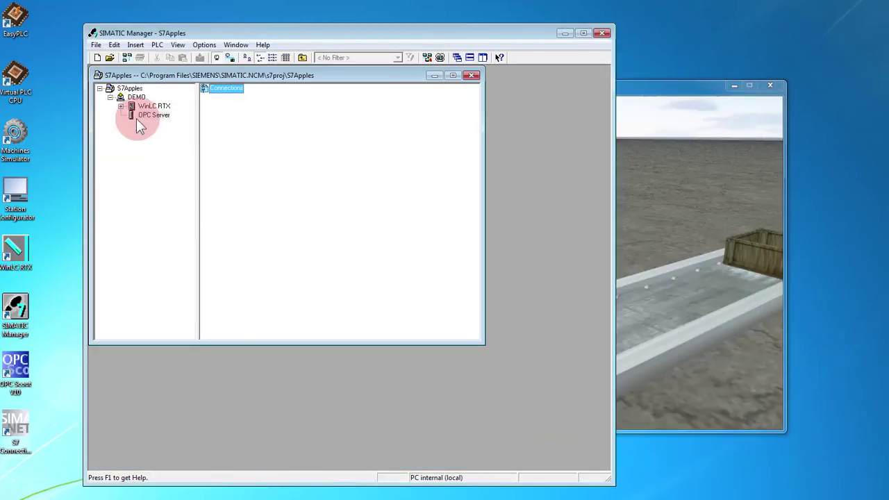
Step: Expand WinLC RTX > S7 Program(1) > Blocks and open OB1 in the LAD/STL/FBD editor
left_click(122, 106)
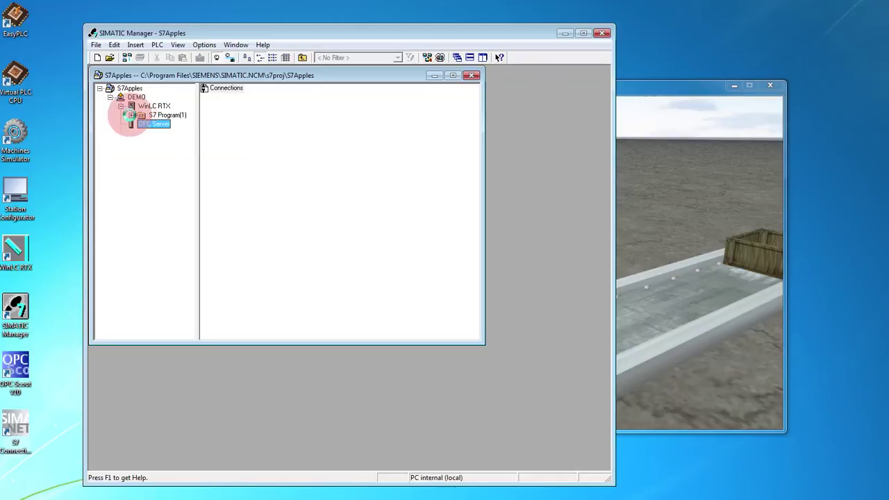
left_click(131, 115)
left_click(166, 133)
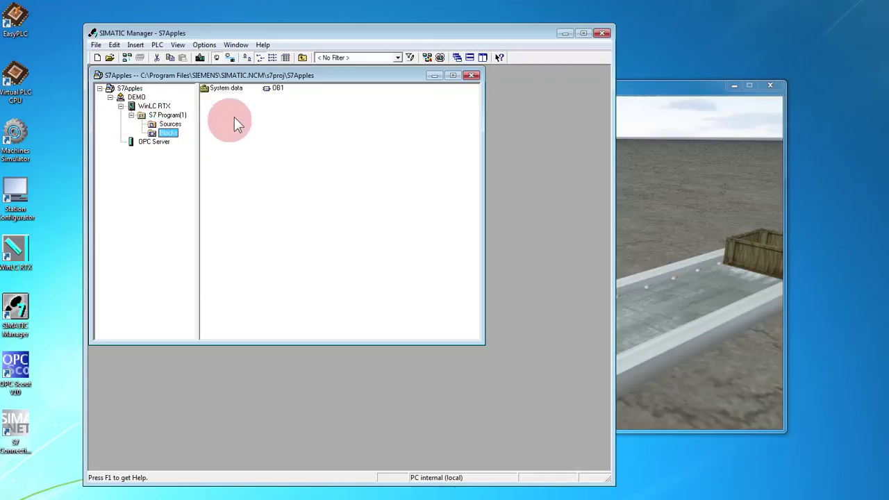
double_click(276, 95)
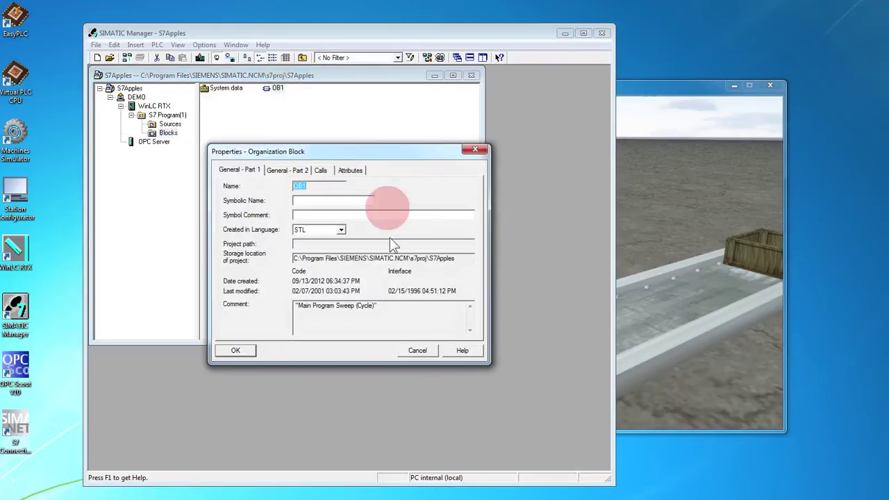
left_click(236, 350)
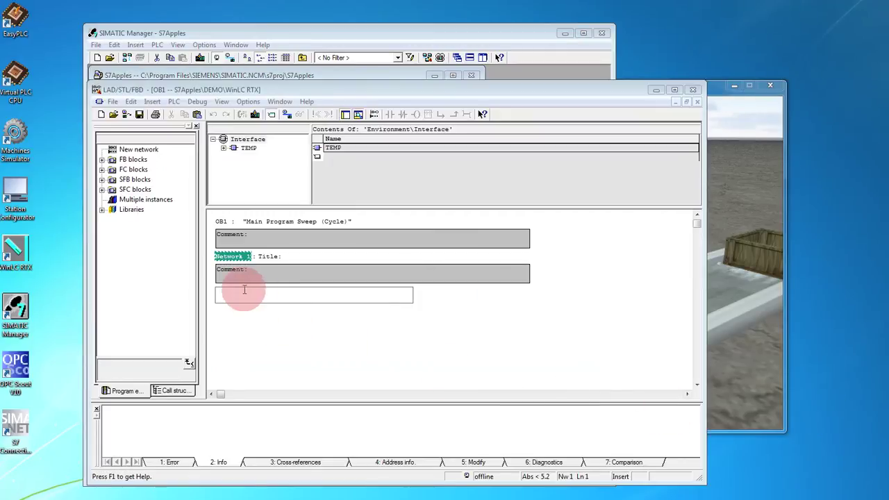
Step: Switch Network 1 to ladder and build a rung with NO and NC contacts, a coil, and a parallel NO branch
left_click(240, 293)
left_click(221, 101)
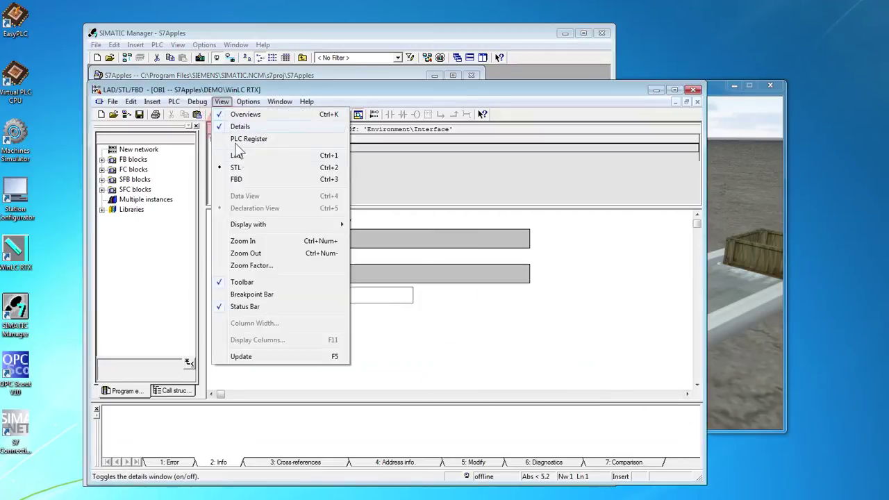
left_click(236, 155)
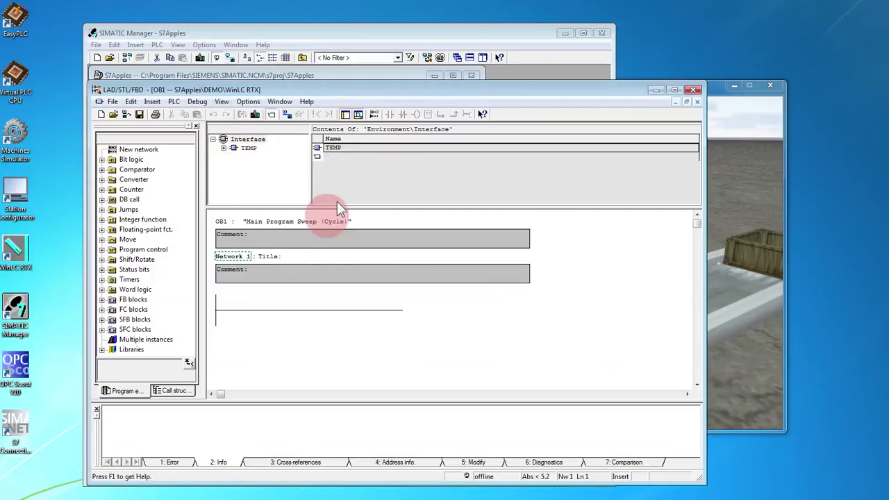
left_click(230, 297)
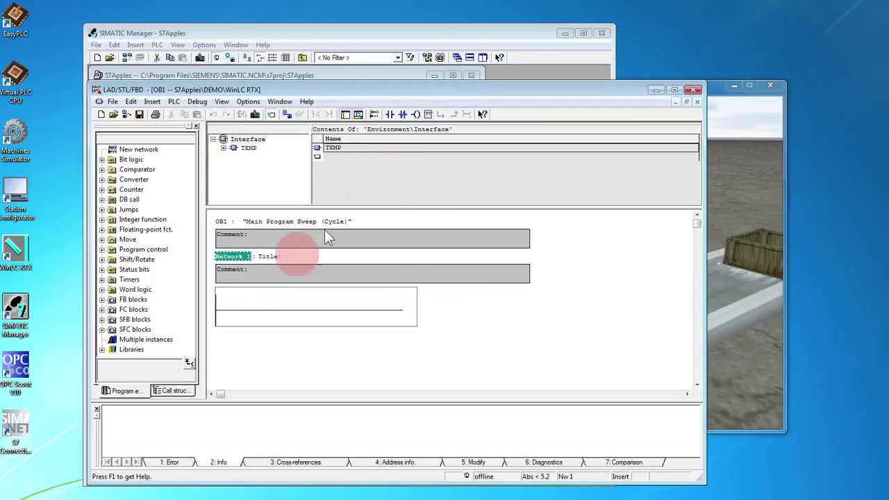
left_click(388, 115)
left_click(403, 115)
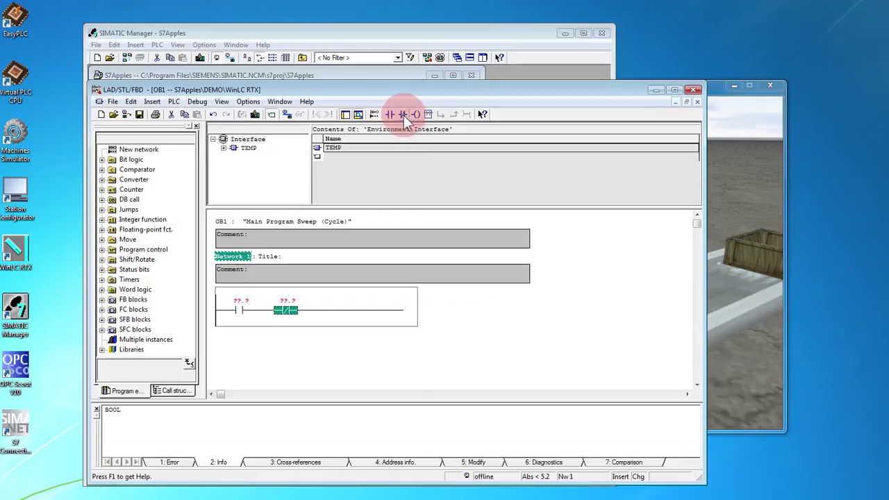
left_click(416, 115)
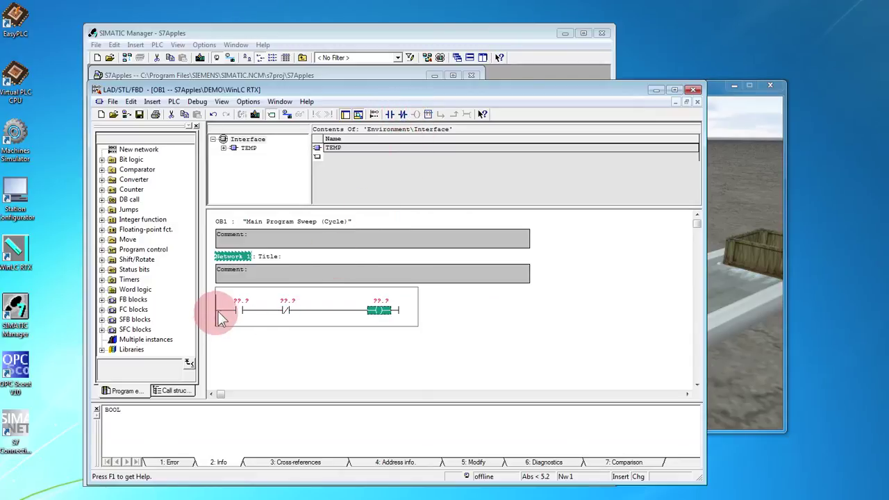
left_click(220, 311)
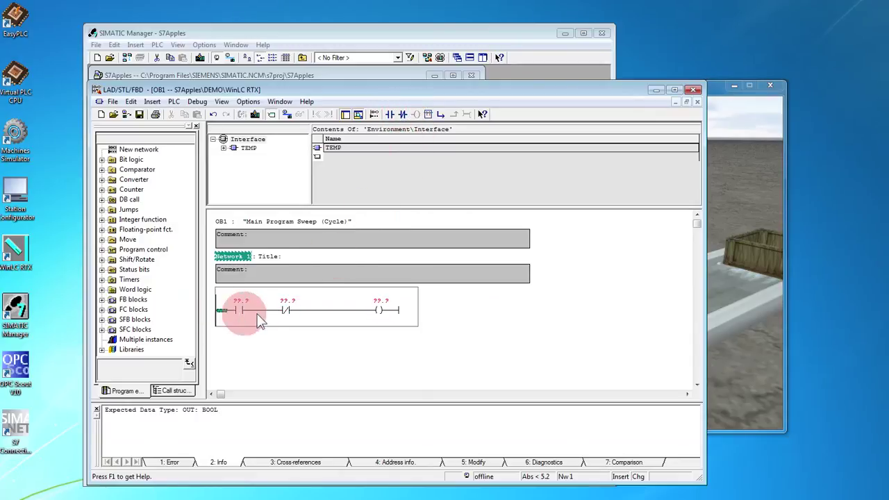
left_click(439, 114)
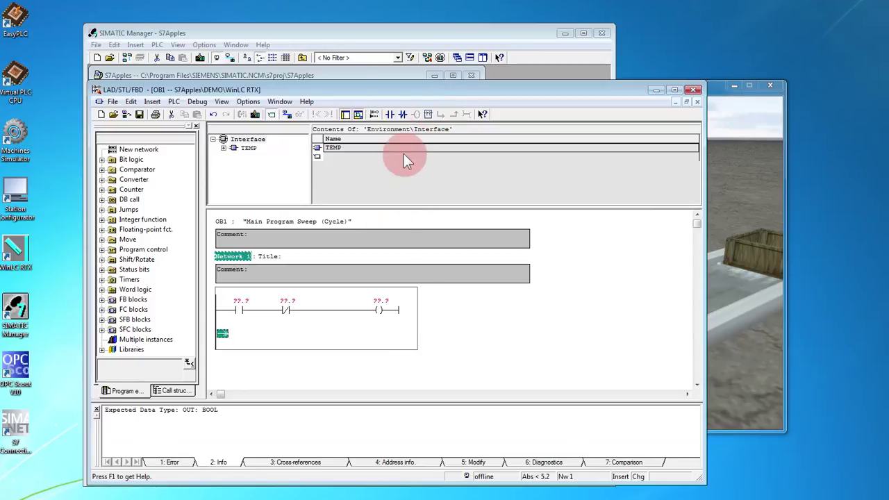
left_click(390, 115)
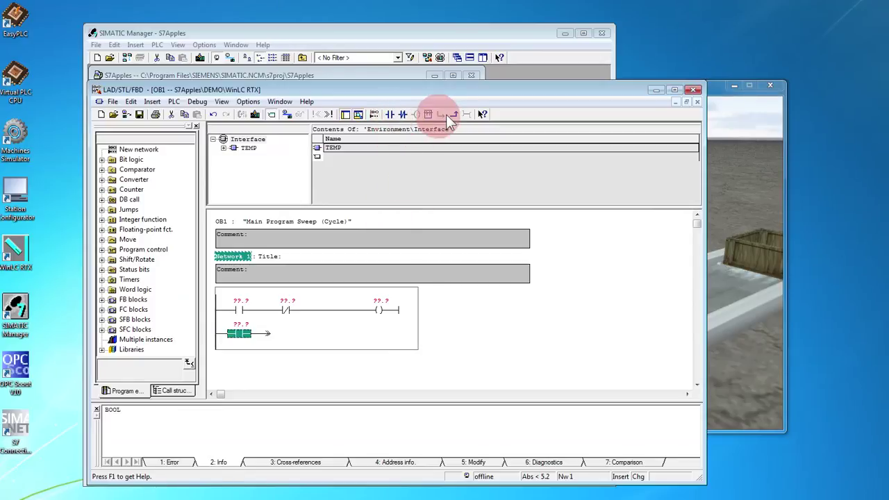
left_click(455, 113)
Step: Address the contacts as M0.0 and NC M0.1, the coil as M0.2, and the branch contact as M0.2
left_click(241, 301)
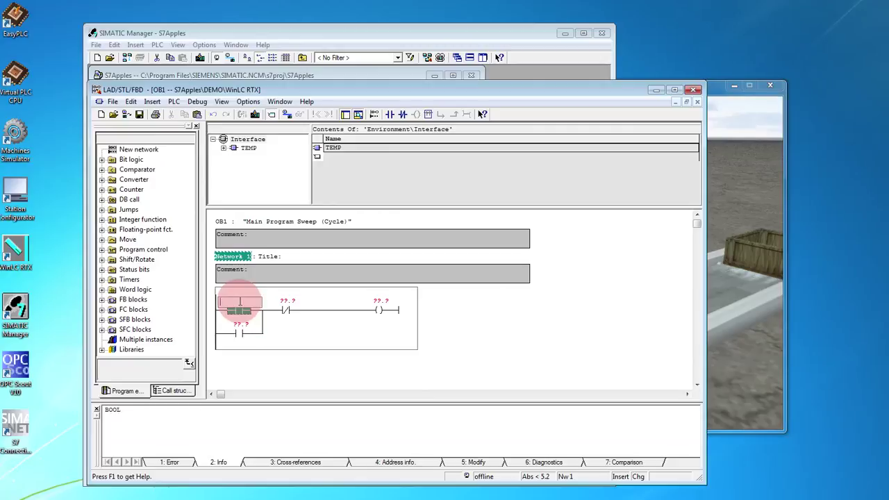
type("M")
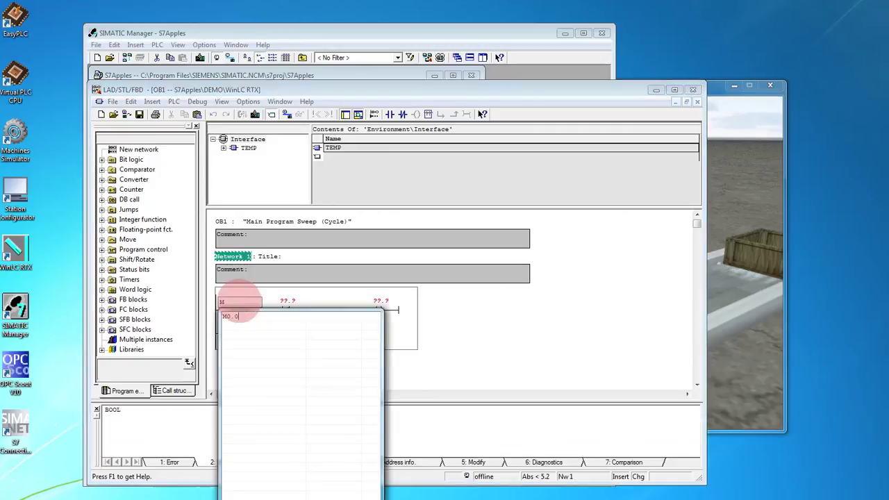
left_click(238, 313)
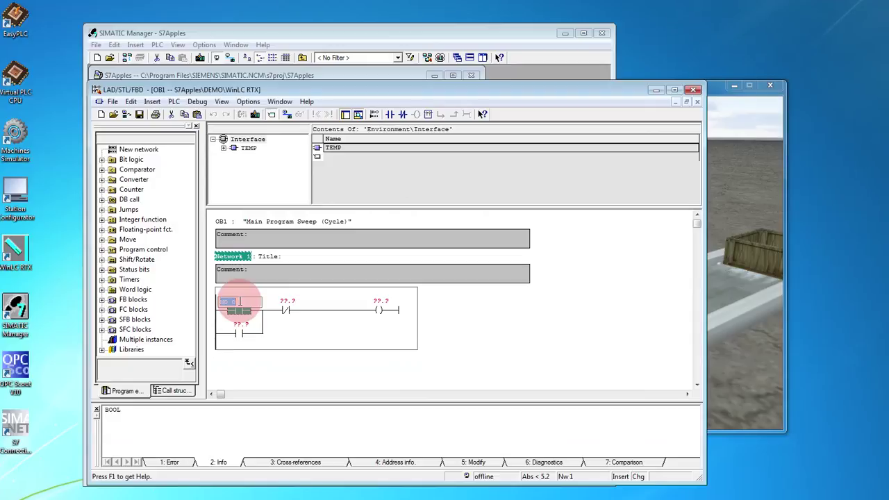
left_click(289, 310)
left_click(288, 303)
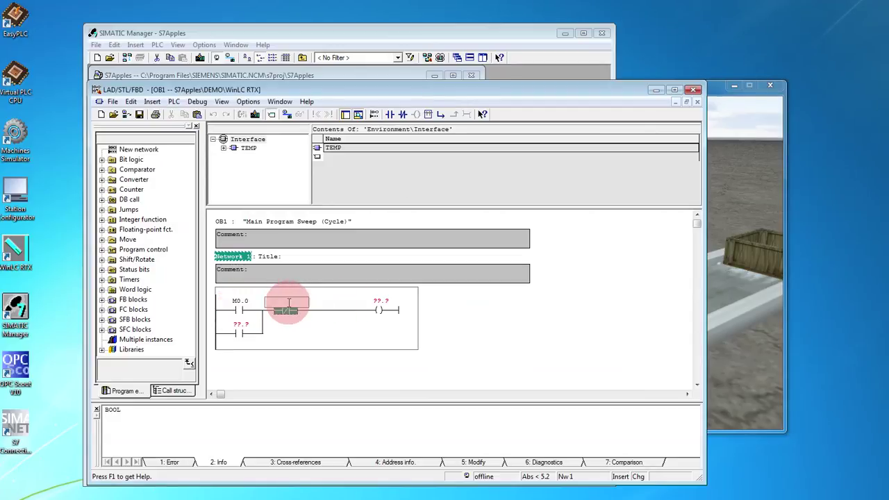
type("M0")
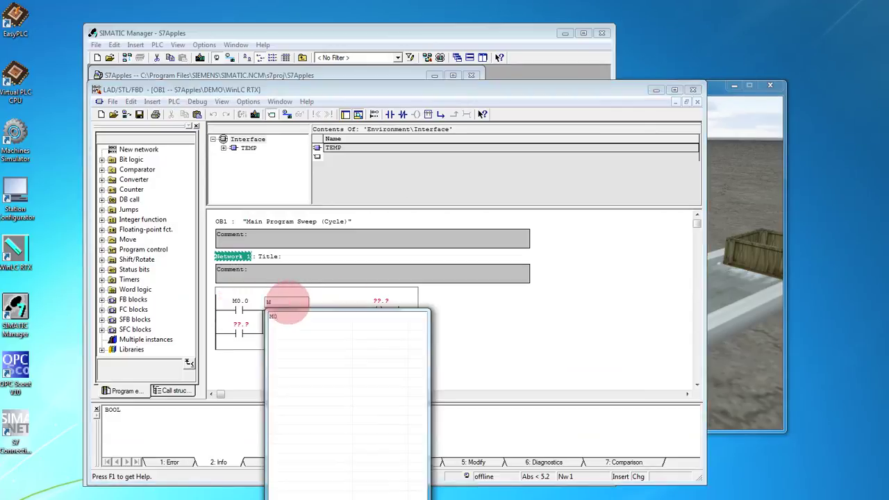
type(".1")
key("Return")
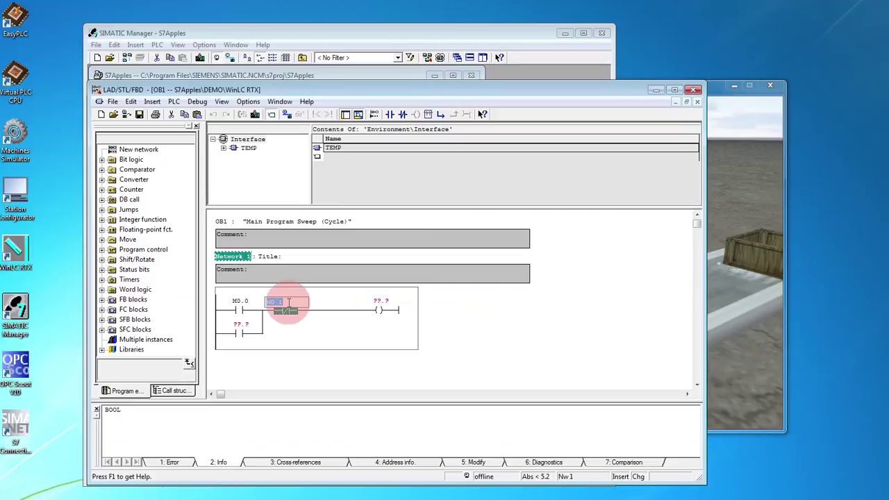
key("Return")
type("M")
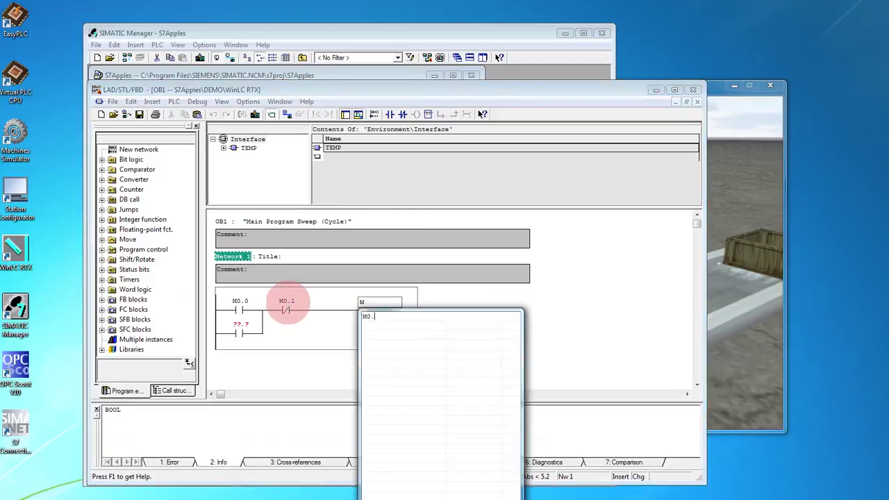
type("0.2")
key("Return")
key("Return")
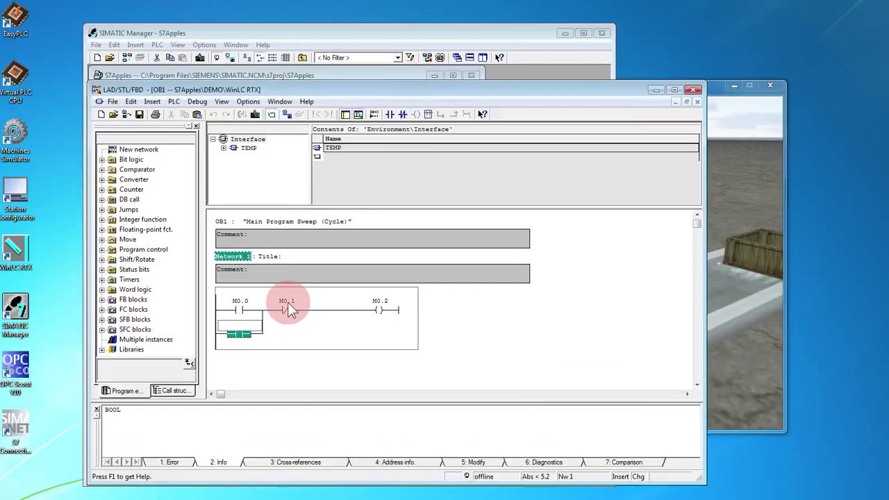
type("M0.")
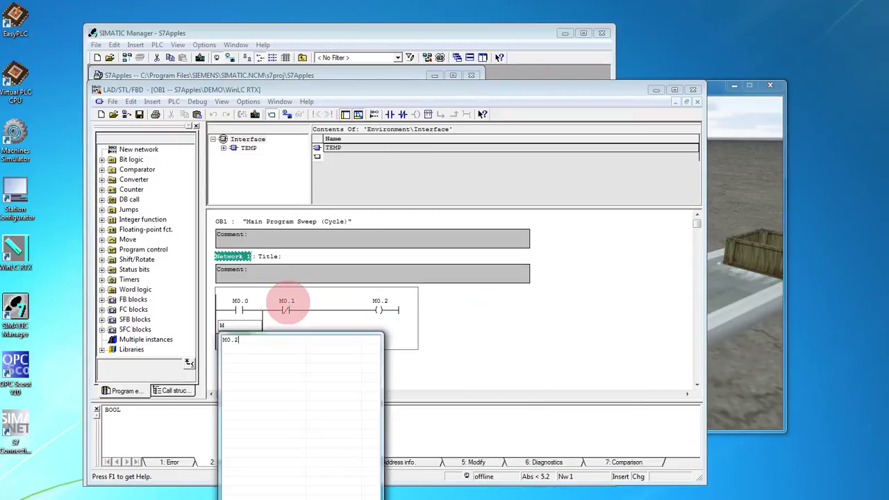
type("2")
key("Return")
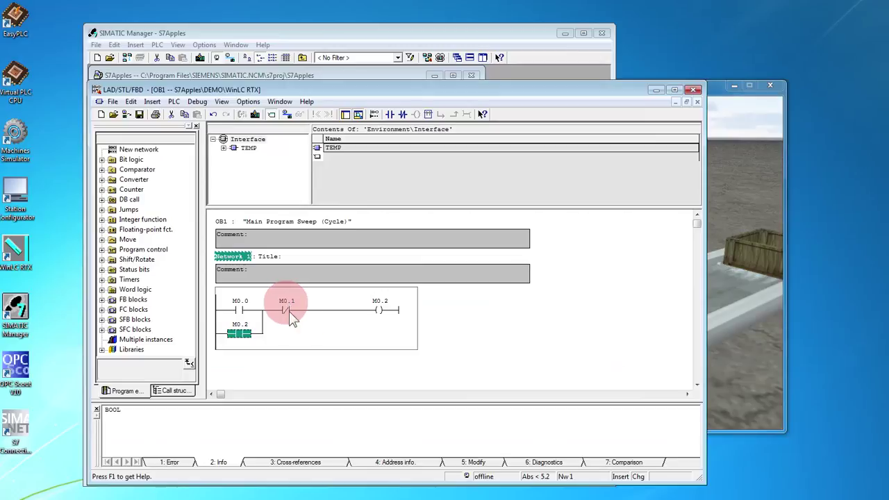
left_click(321, 331)
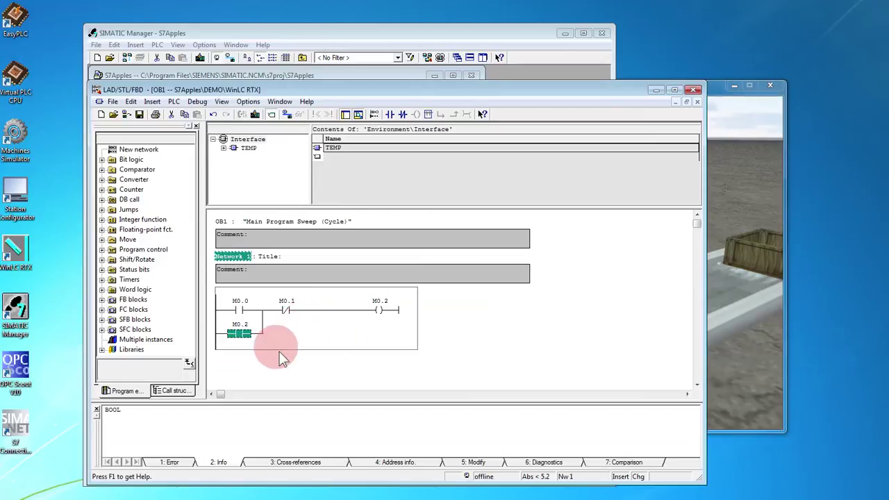
left_click(317, 301)
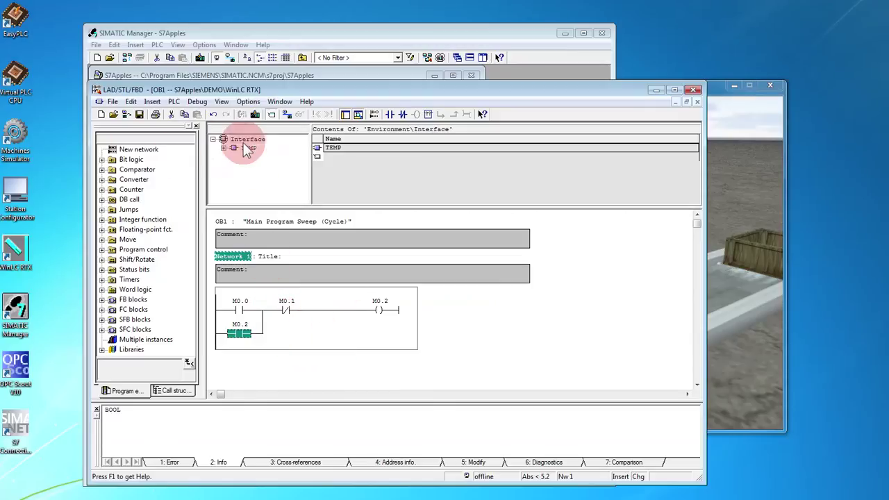
Step: Save the OB1 block and minimize the LAD/STL/FBD editor
left_click(139, 115)
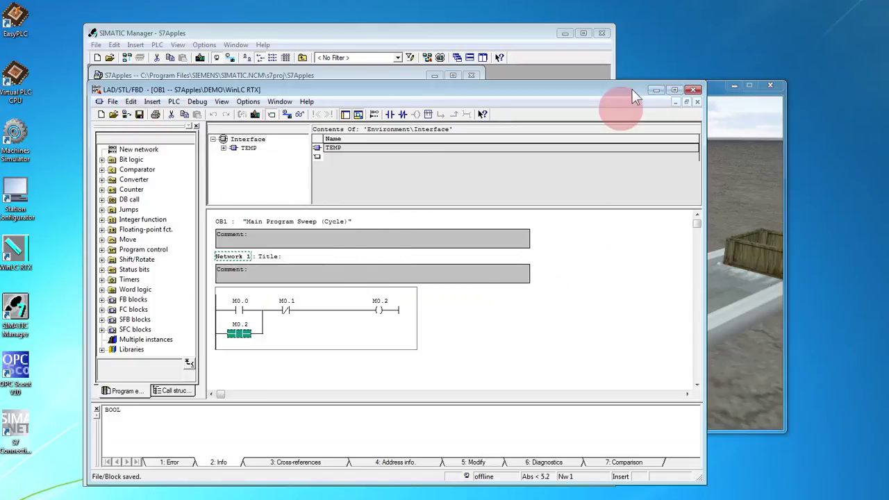
left_click(654, 90)
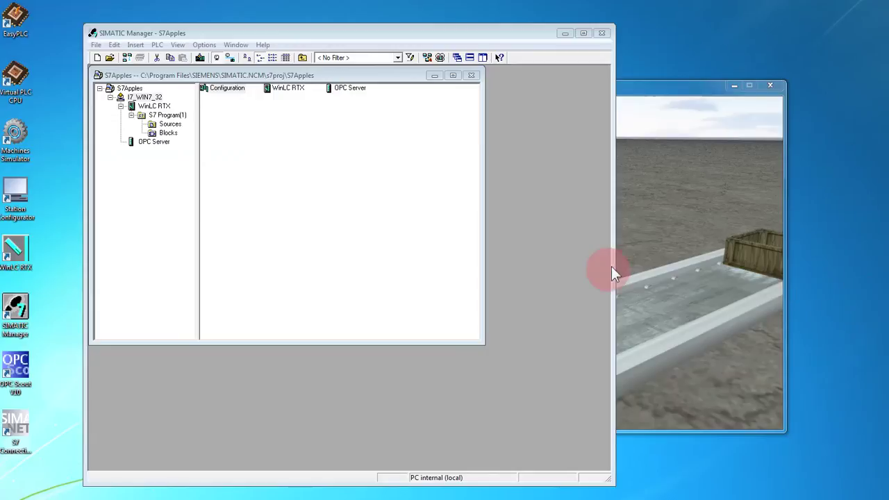
Step: Open the WinLC RTX panel and select the I7_WIN7_32 station
double_click(17, 251)
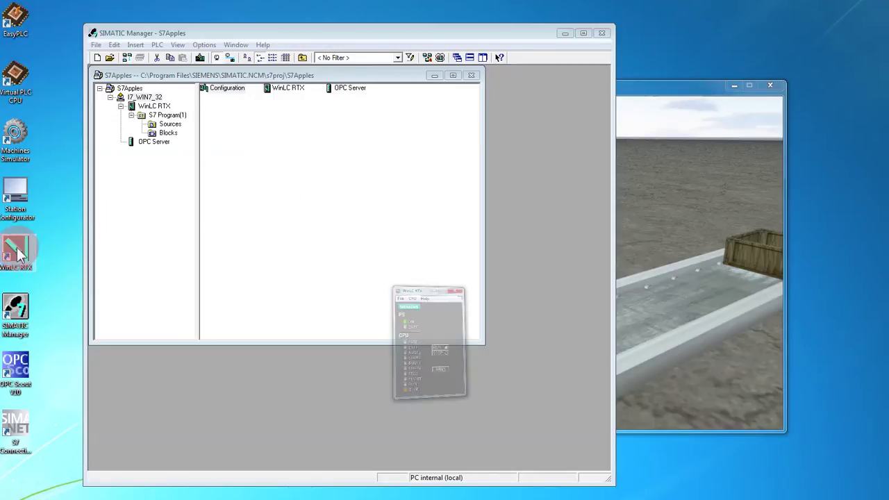
left_click(142, 101)
right_click(143, 102)
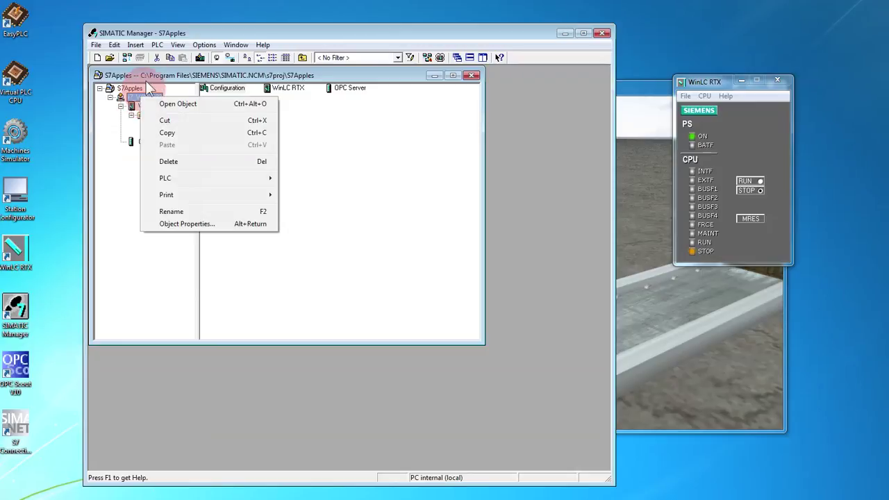
left_click(208, 89)
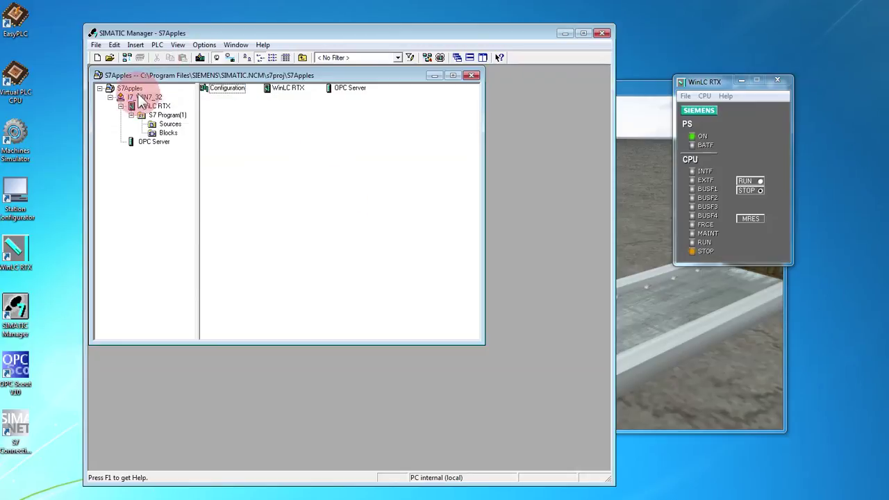
Step: Download the station, confirming system data replacement, module stop and overwriting OB1
left_click(199, 57)
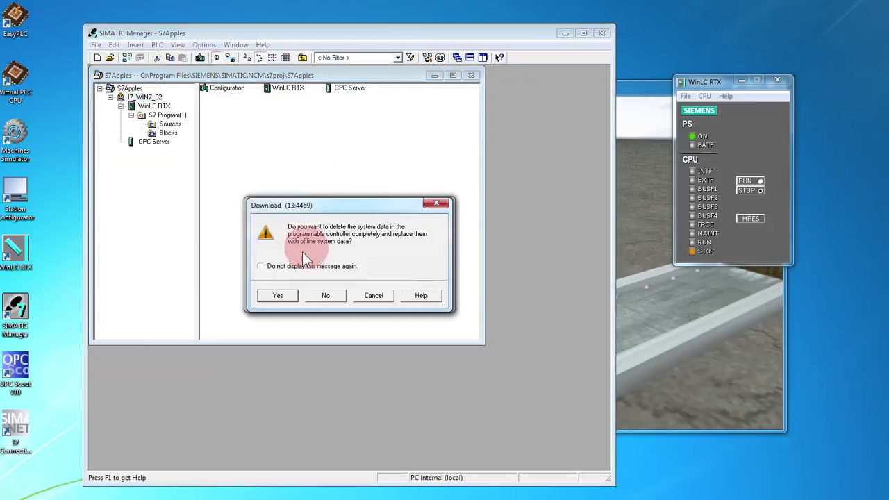
left_click(279, 295)
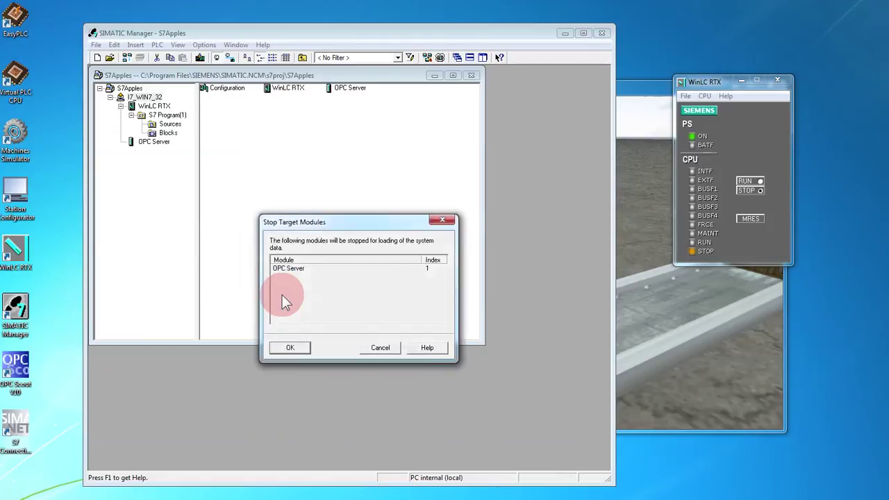
left_click(289, 347)
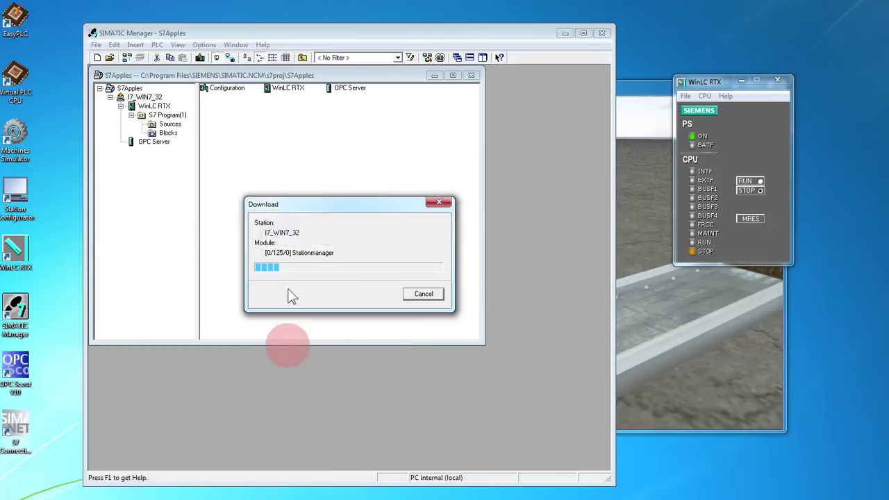
left_click(288, 288)
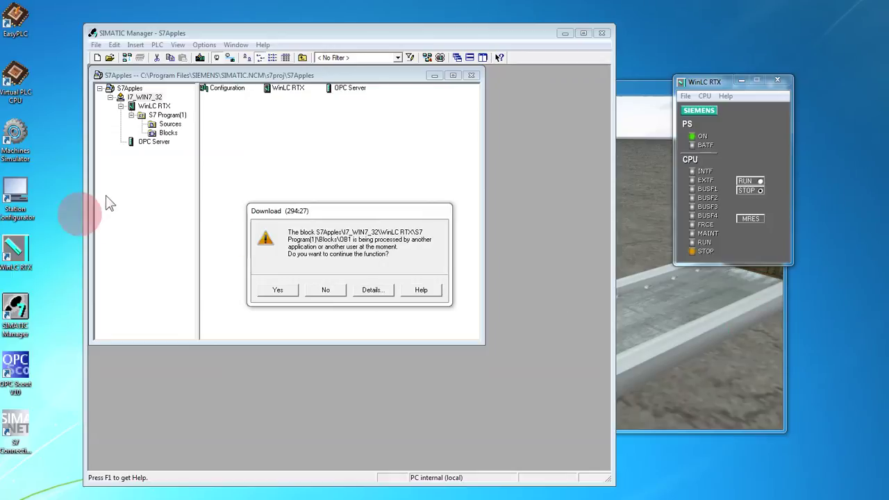
left_click(278, 289)
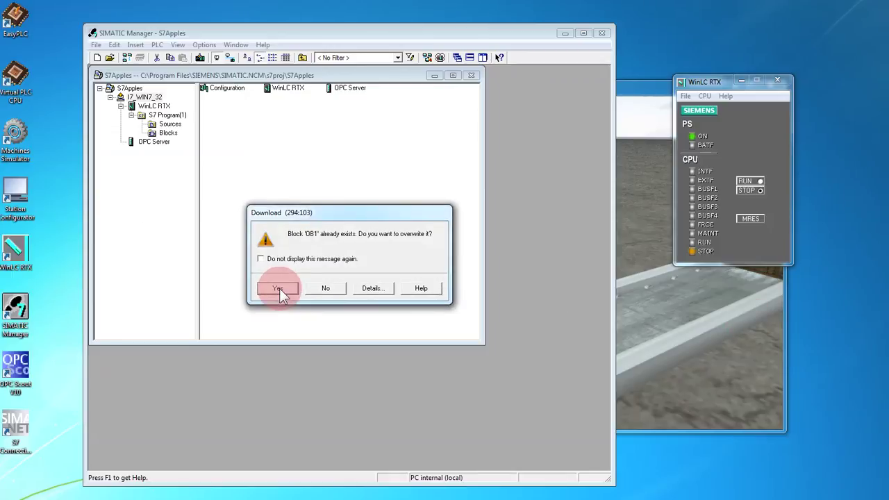
left_click(278, 288)
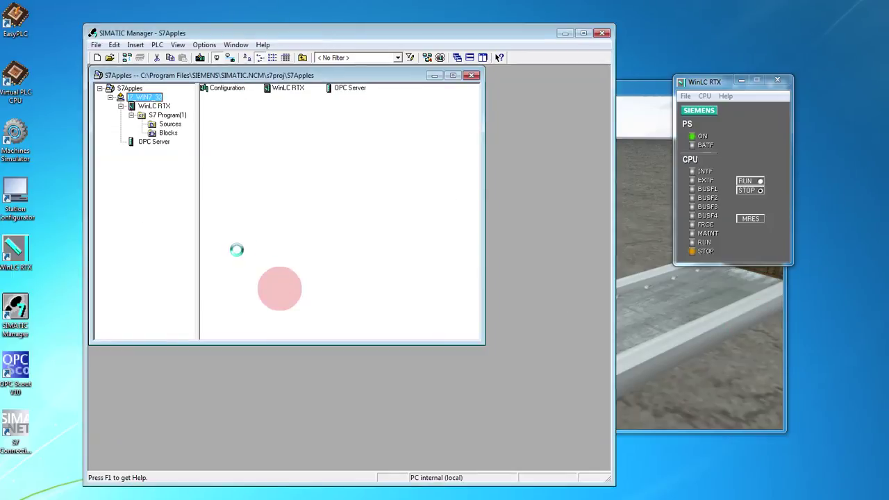
Step: Launch OPC Scout V10 and expand OPC.SimaticNET > S7 > APPLES > objects in Server Explorer
left_click(21, 373)
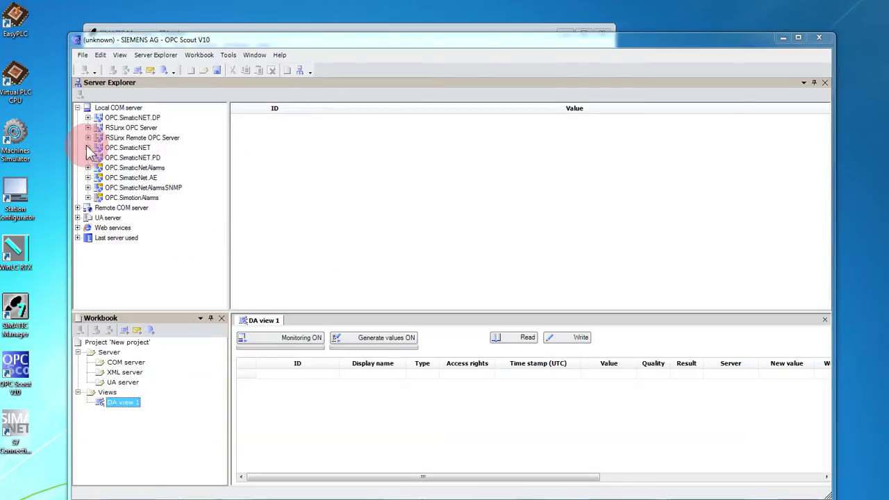
left_click(93, 146)
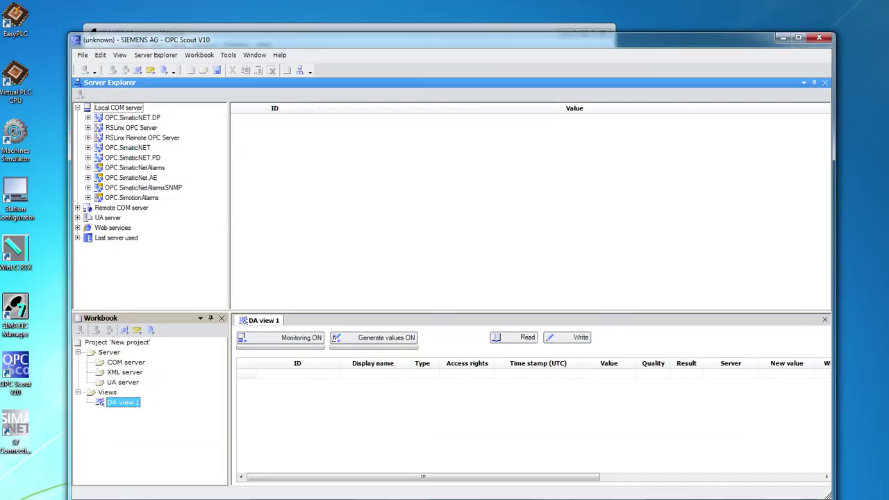
left_click(138, 146)
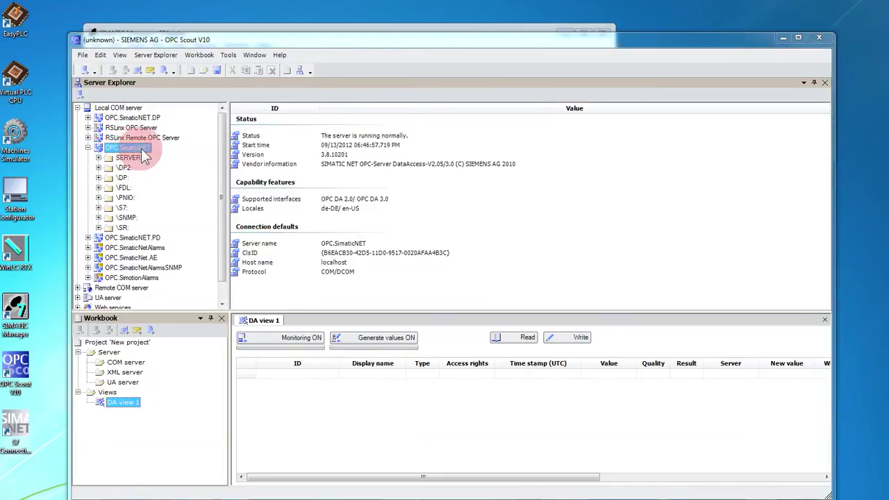
left_click(98, 208)
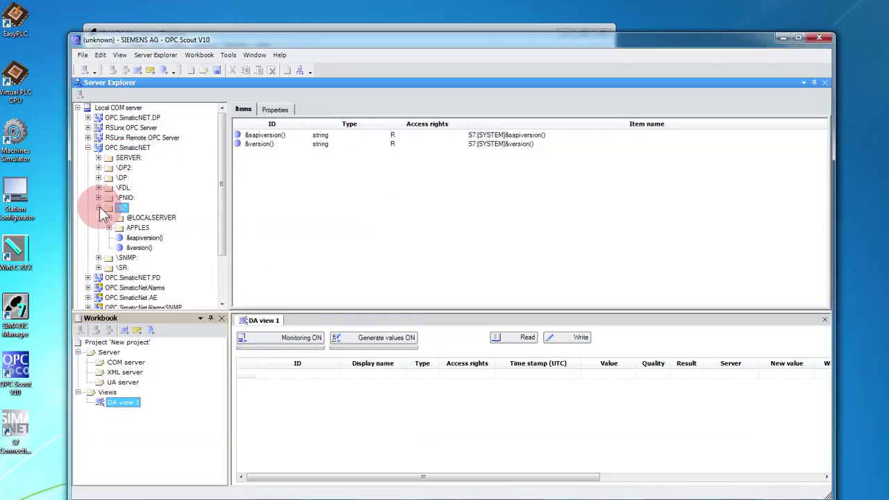
left_click(132, 229)
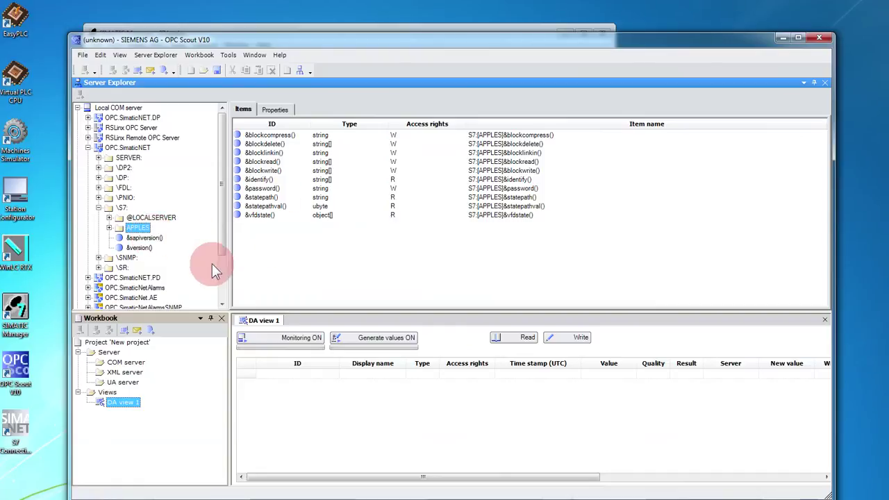
left_click(109, 228)
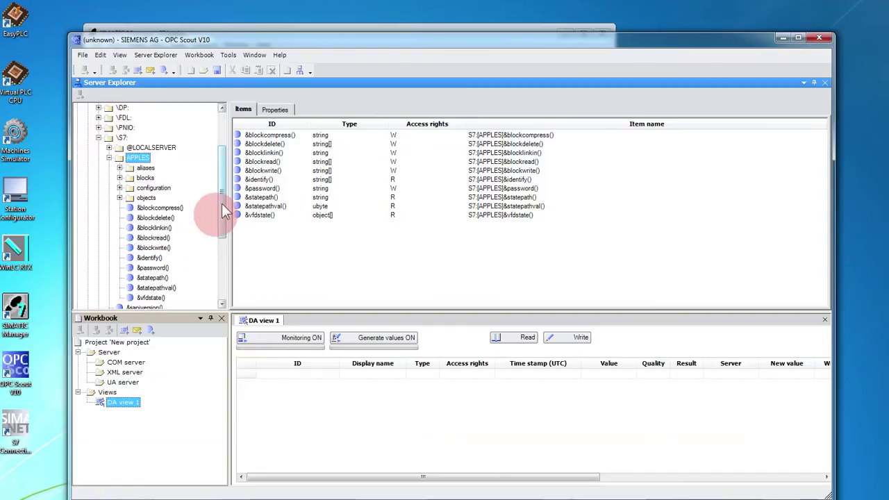
left_click_drag(221, 204, 218, 221)
left_click(129, 158)
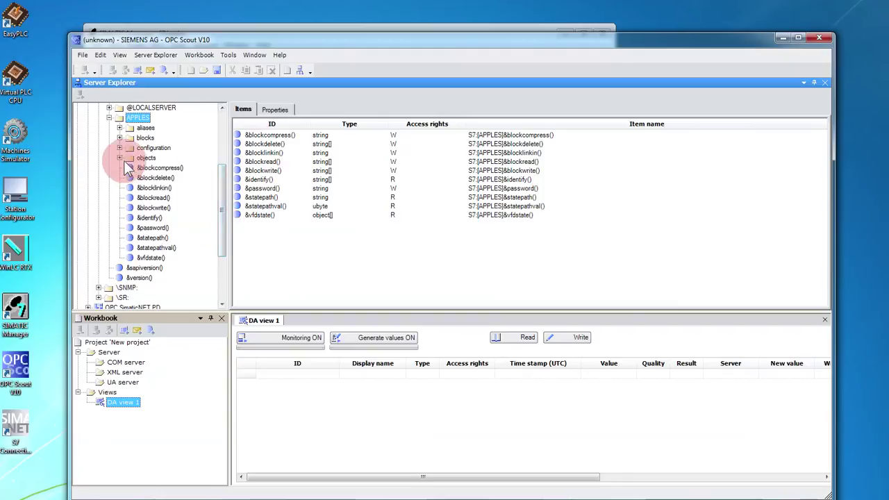
left_click(120, 158)
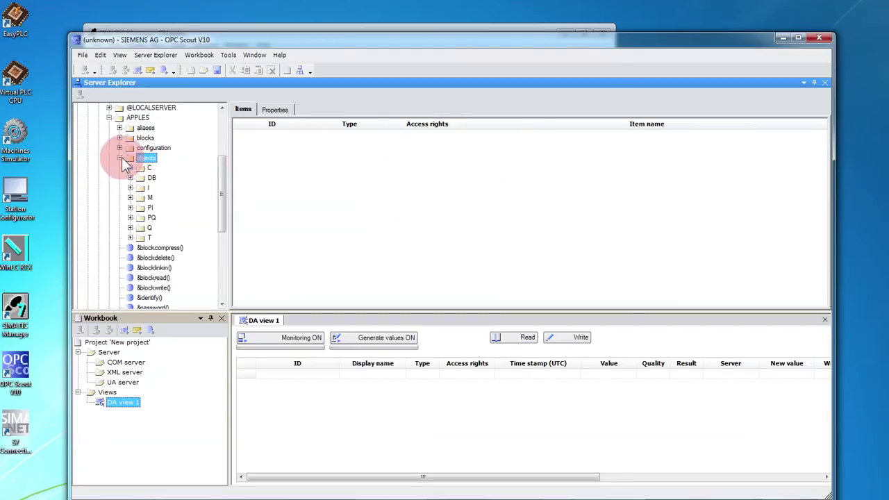
Step: Show the Template M items under APPLES > objects > M, then minimize OPC Scout
left_click(128, 197)
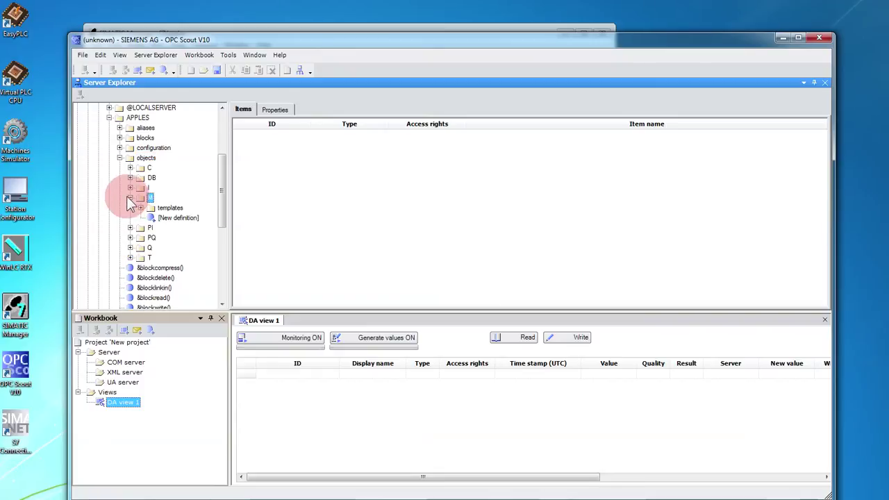
left_click(159, 208)
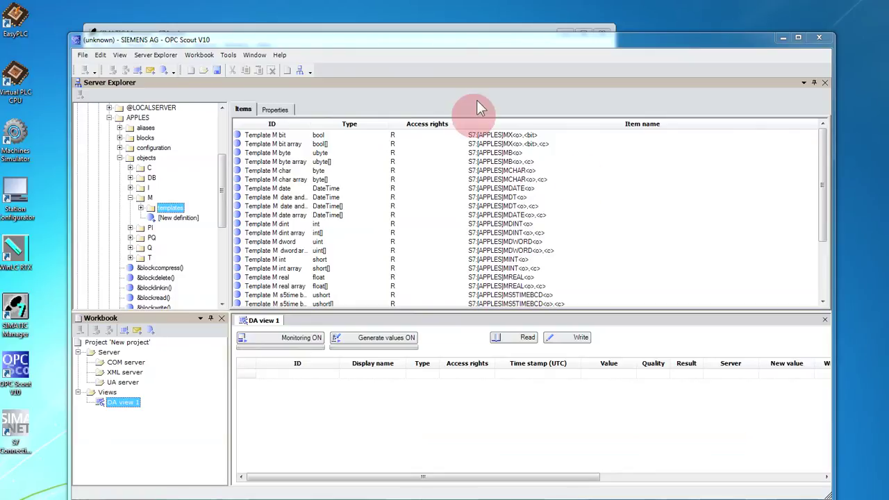
left_click(781, 39)
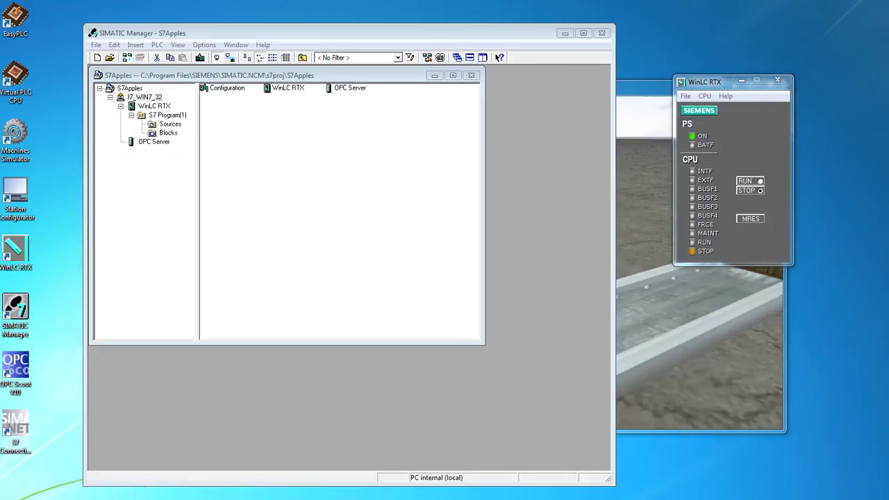
Step: Launch EasyPLC and create a new project
double_click(17, 36)
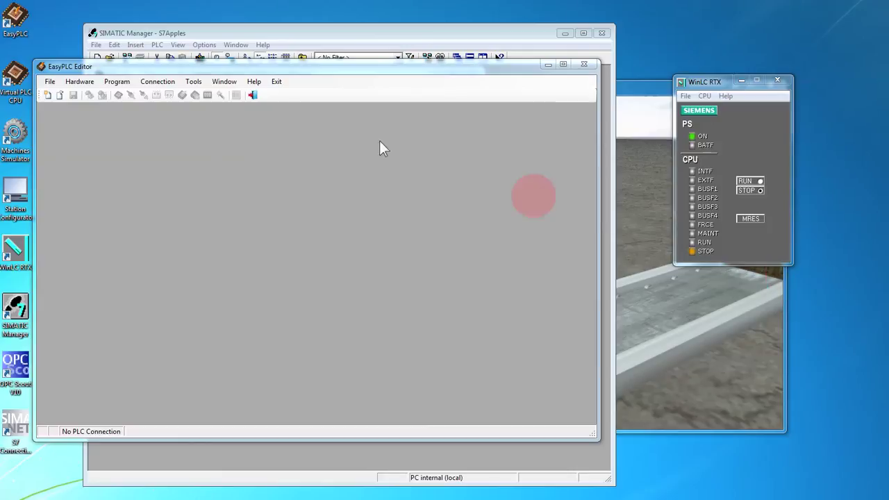
left_click(49, 84)
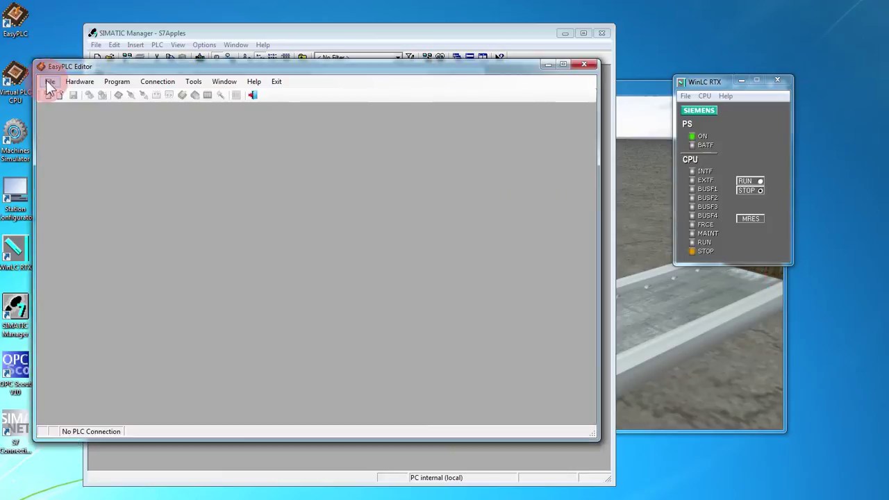
left_click(50, 81)
left_click(66, 94)
Step: Remove the default SimulatedDriver from the project's I/O devices
left_click_drag(119, 159, 182, 170)
left_click(54, 127)
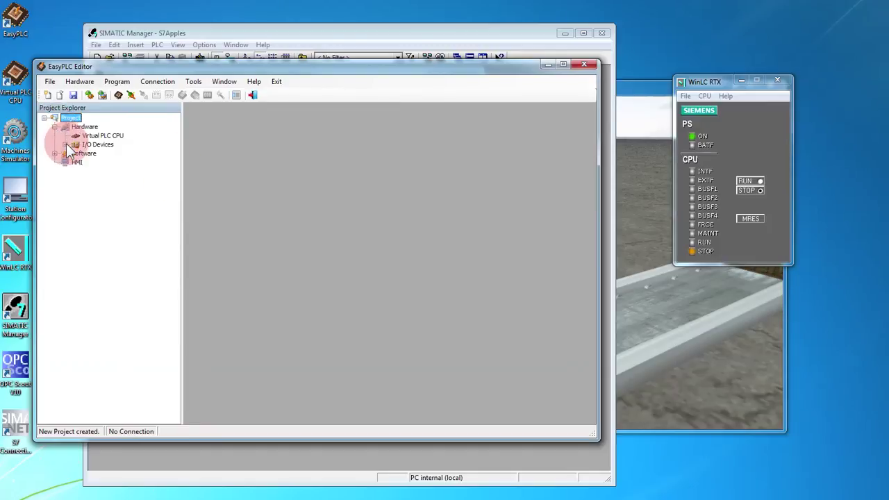
left_click(66, 146)
left_click(114, 153)
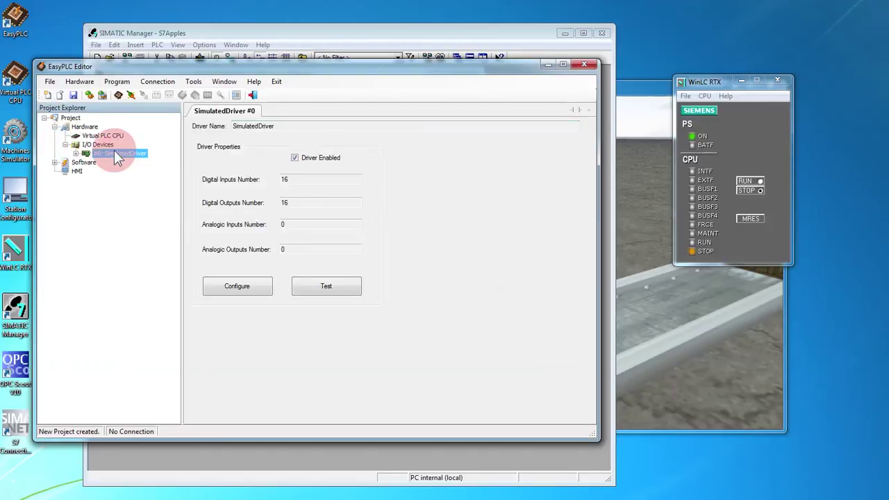
right_click(114, 150)
left_click(142, 157)
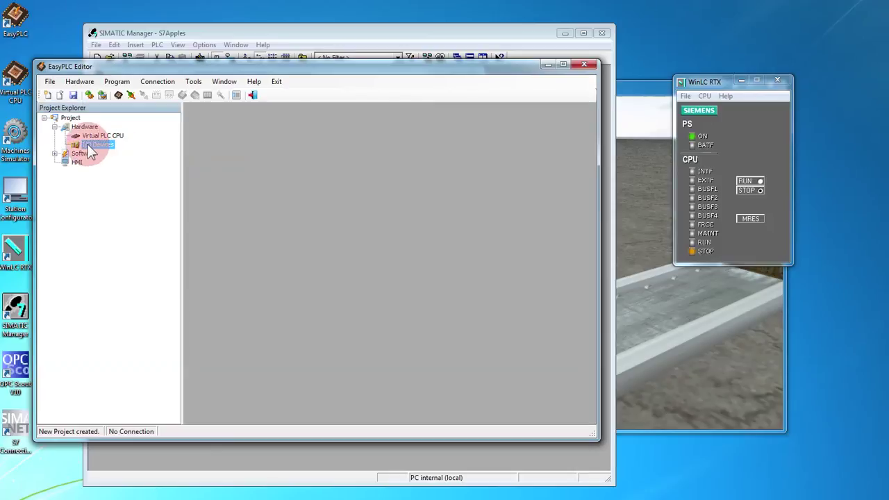
Step: Add an OPC_driver I/O device to the project
right_click(90, 147)
left_click(125, 149)
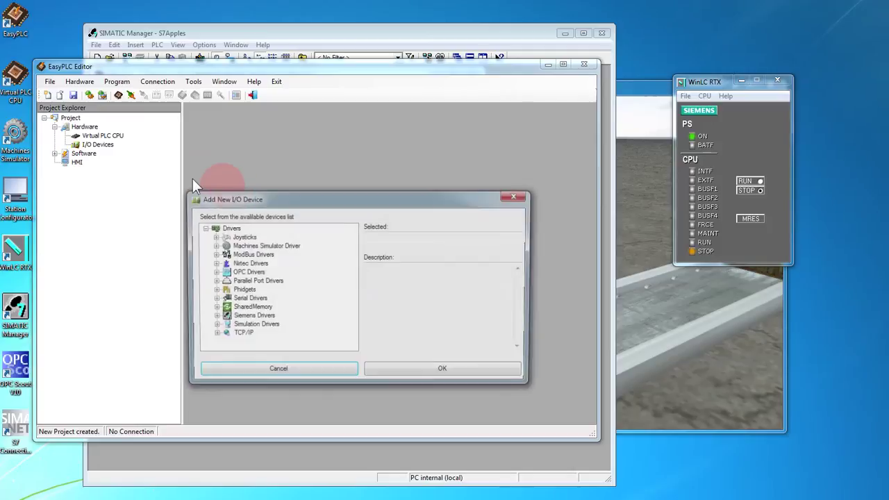
left_click(213, 272)
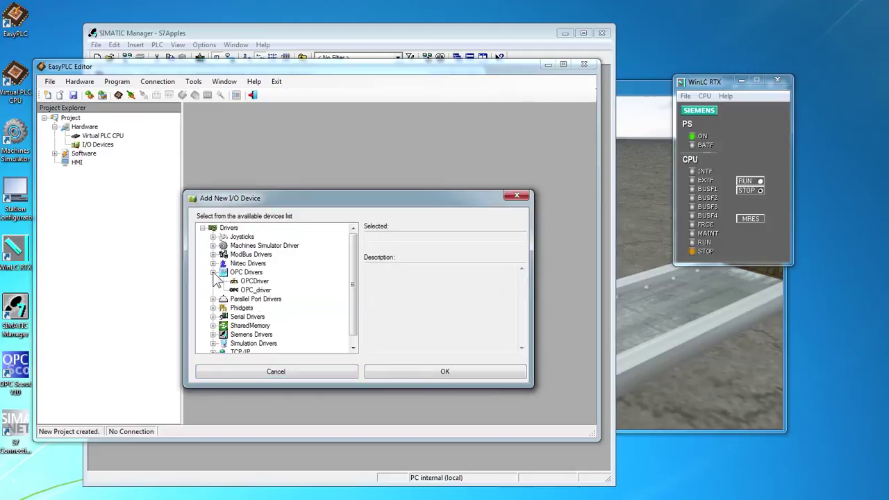
left_click(244, 291)
left_click(414, 371)
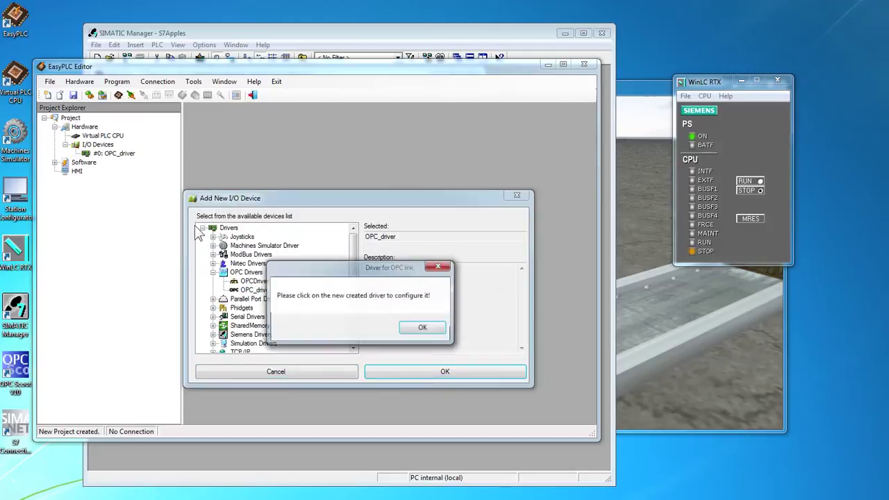
left_click(400, 326)
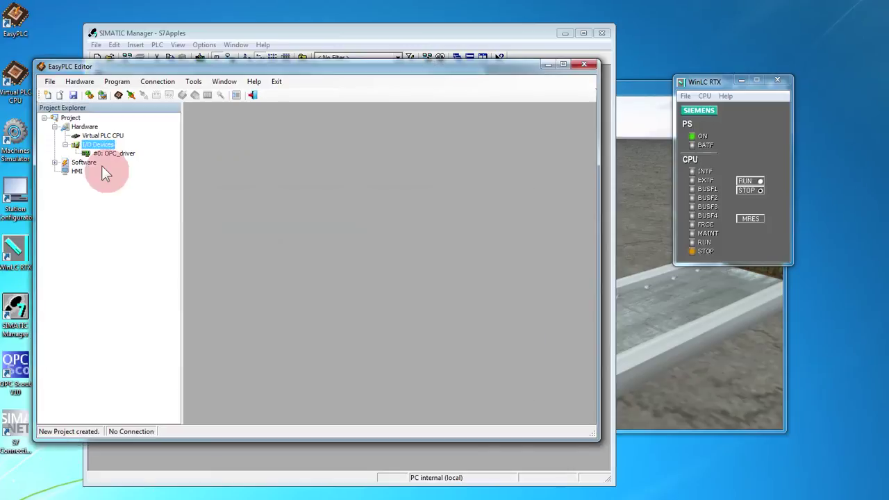
Step: Add a MachinesSimulator I/O device and open OPC_driver's configuration
right_click(88, 145)
left_click(123, 152)
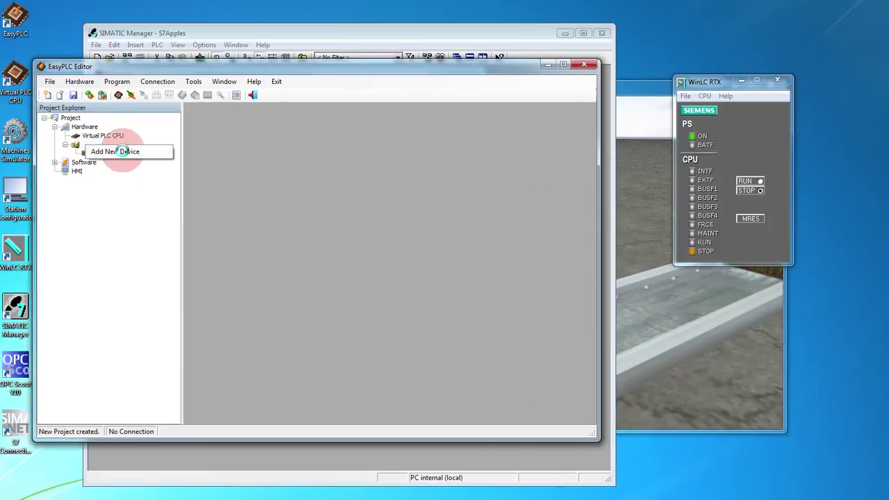
left_click(213, 245)
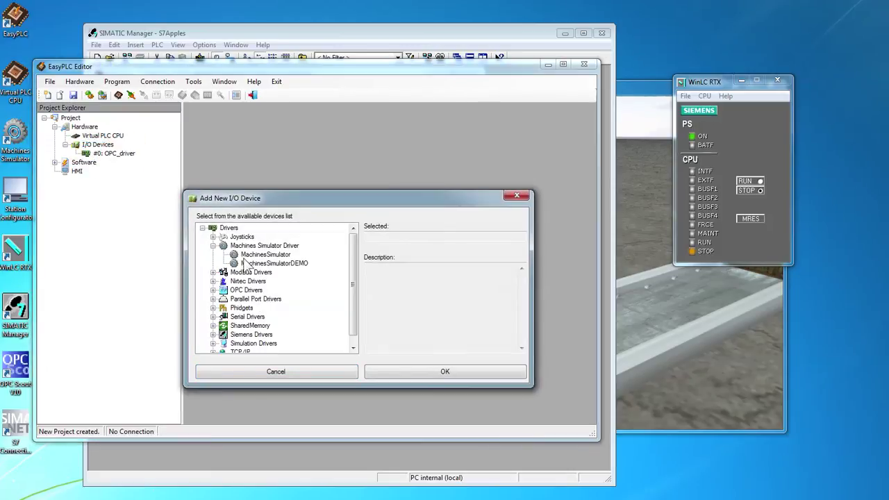
left_click(266, 254)
left_click(433, 371)
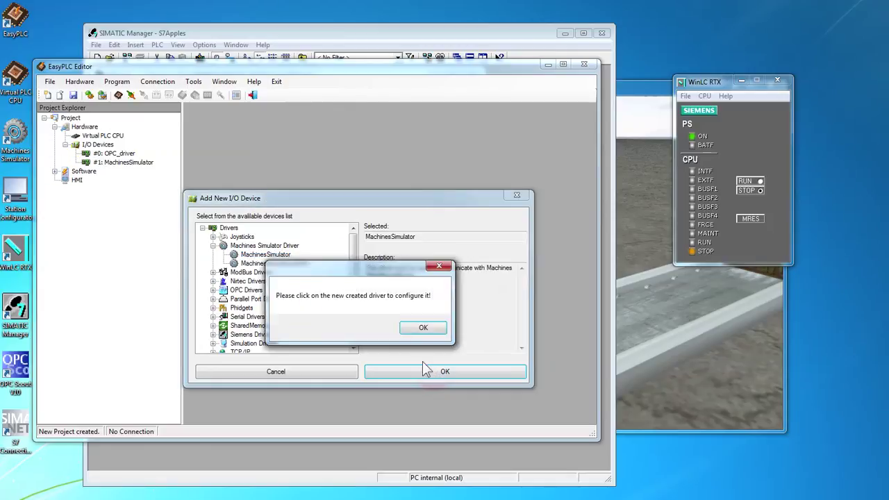
left_click(422, 328)
left_click(101, 154)
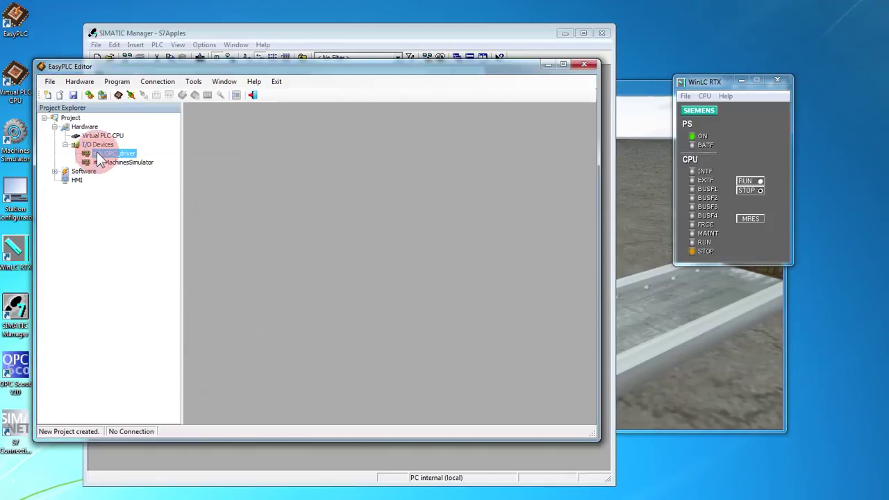
left_click(247, 290)
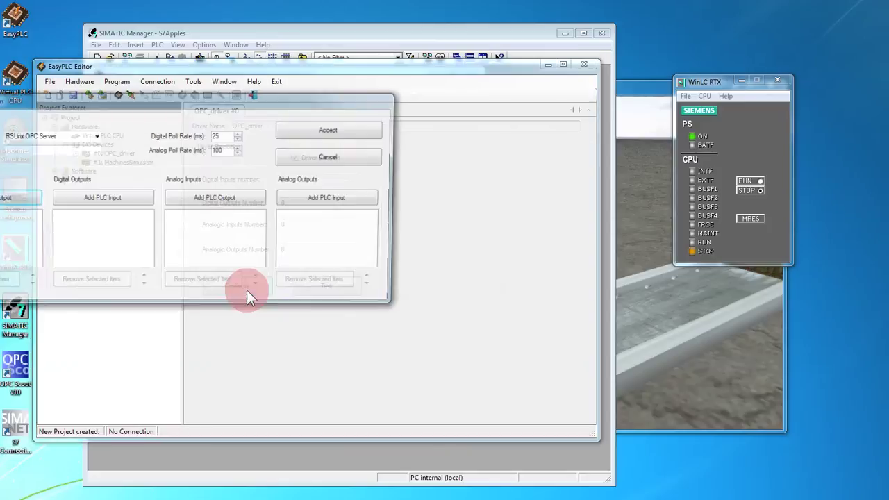
Step: Set the OPC driver to server OPC.SimaticNET, topic S7:[APPLES], and a digital poll rate of 10
left_click_drag(147, 103, 283, 199)
left_click(229, 227)
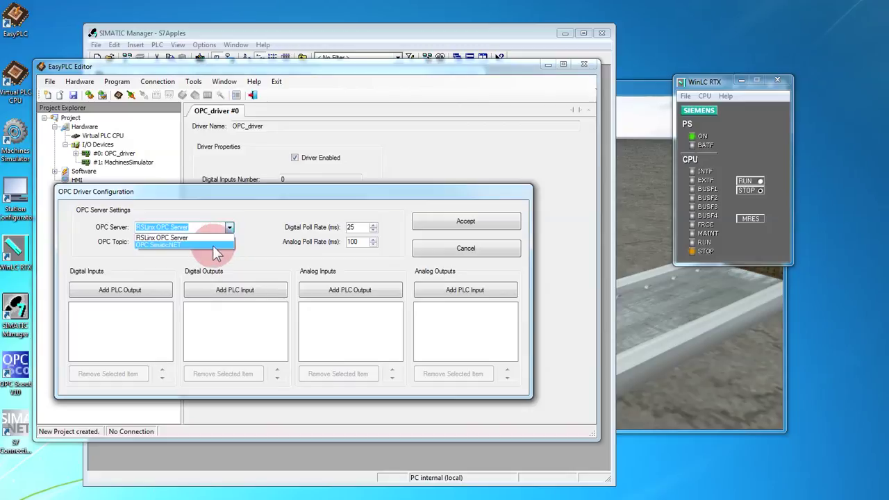
left_click(212, 244)
left_click(159, 242)
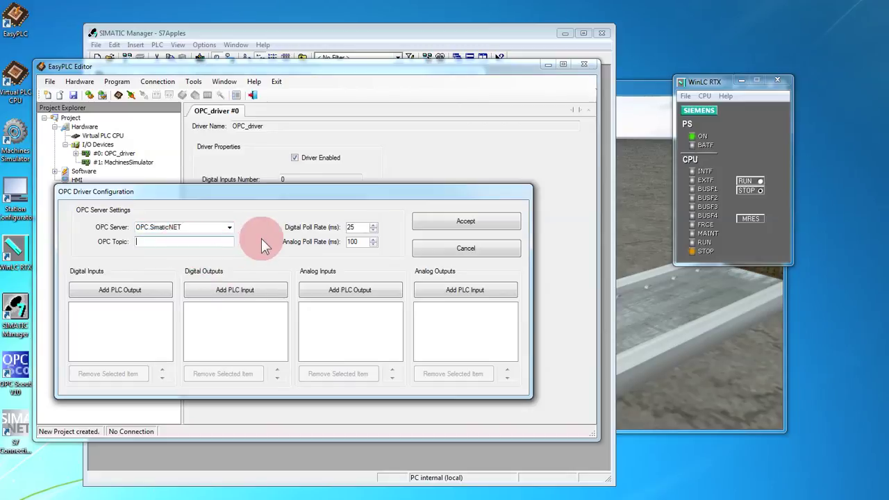
type("S7:[APPLES")
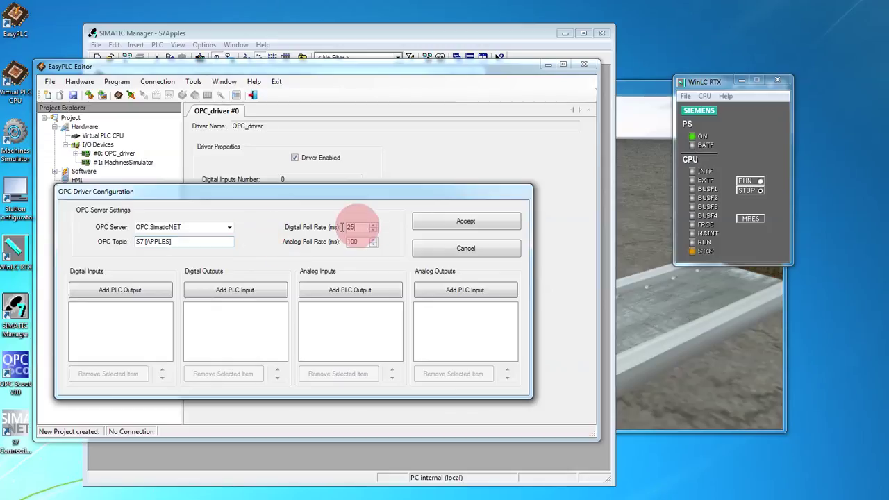
left_click_drag(355, 228, 341, 233)
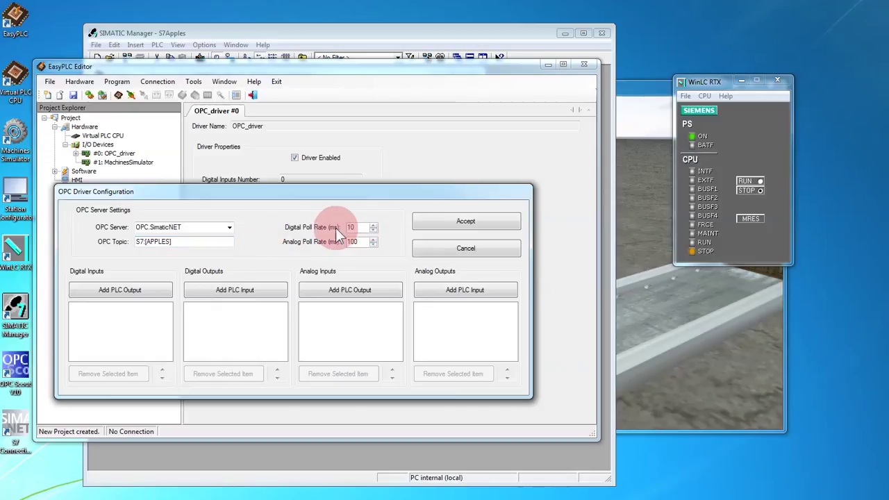
left_click(118, 294)
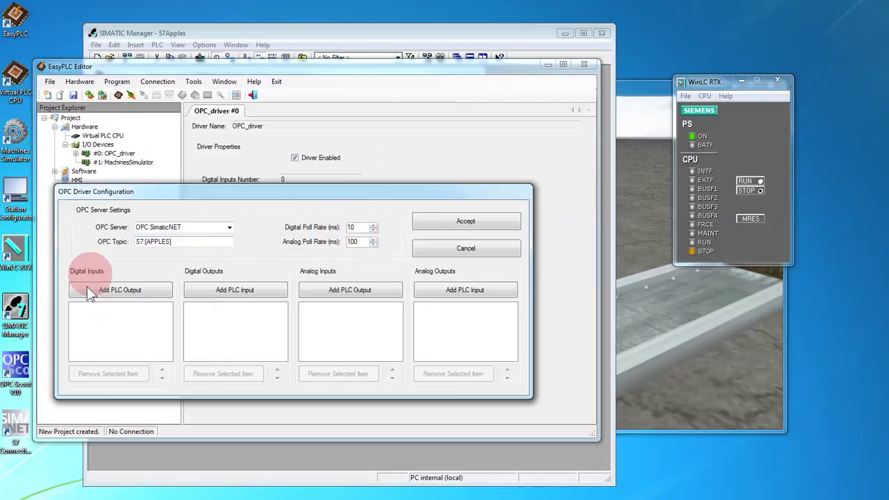
Step: Add digital input tag MX0.2 and digital output tags MX0.0 and MX0.1, then accept the configuration
left_click(134, 291)
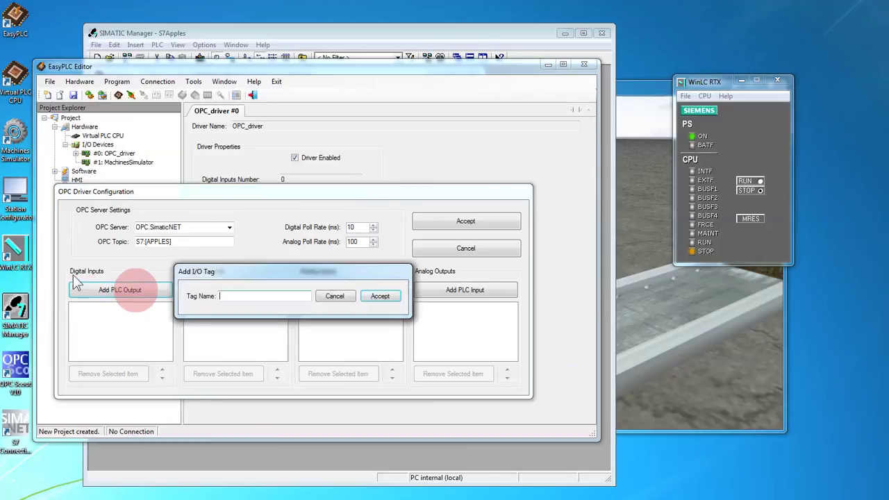
left_click(245, 296)
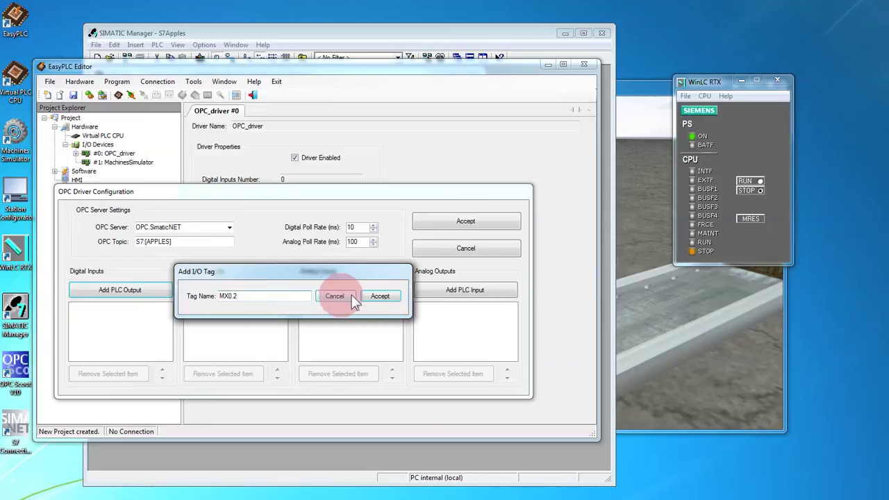
left_click(375, 295)
left_click(235, 290)
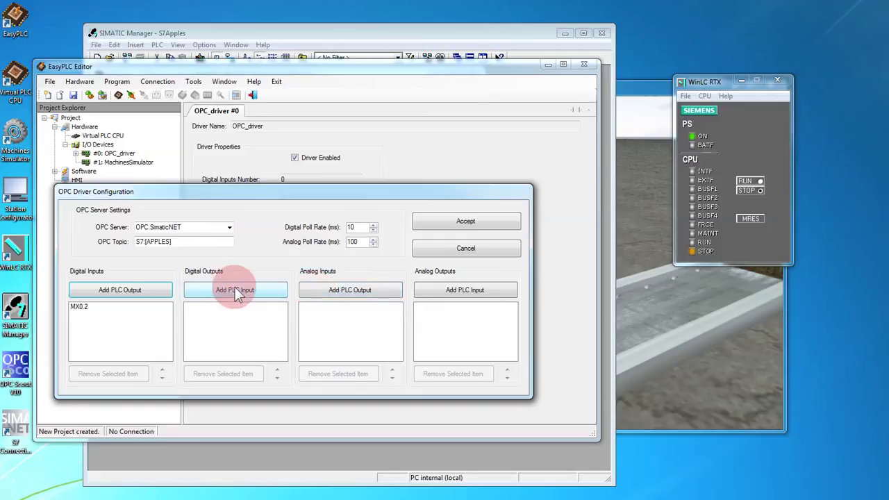
left_click(261, 296)
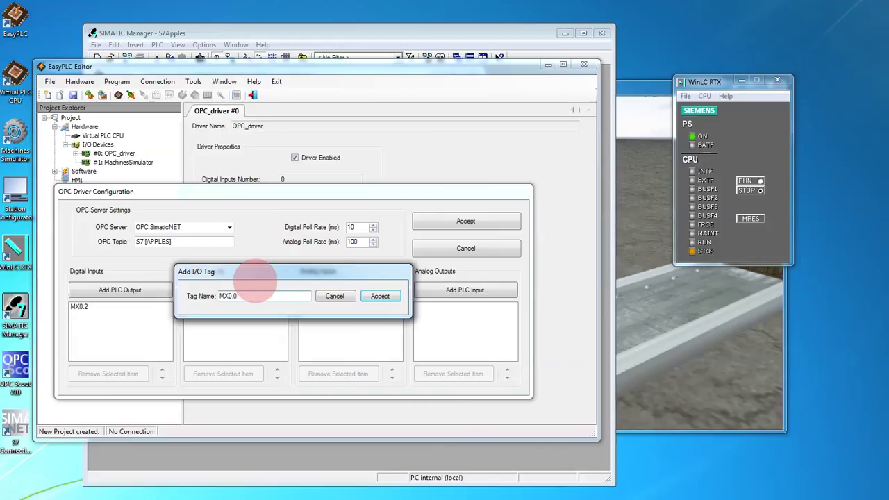
left_click(375, 296)
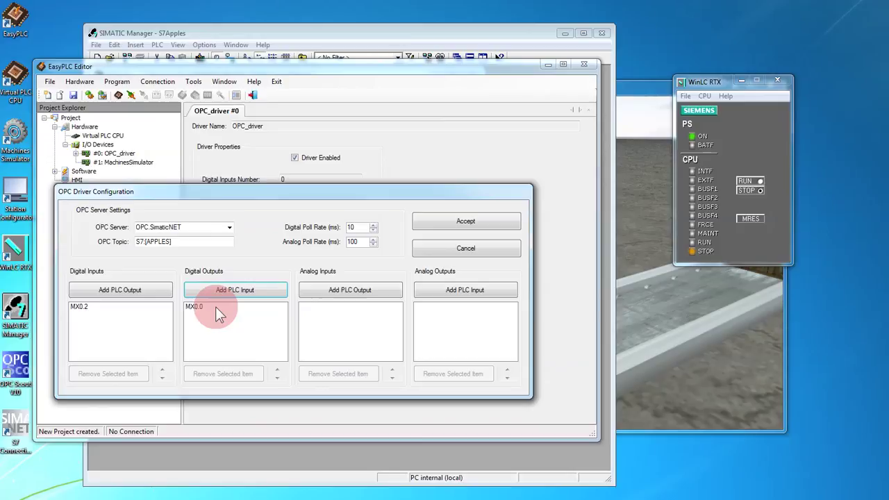
mouse_move(215, 309)
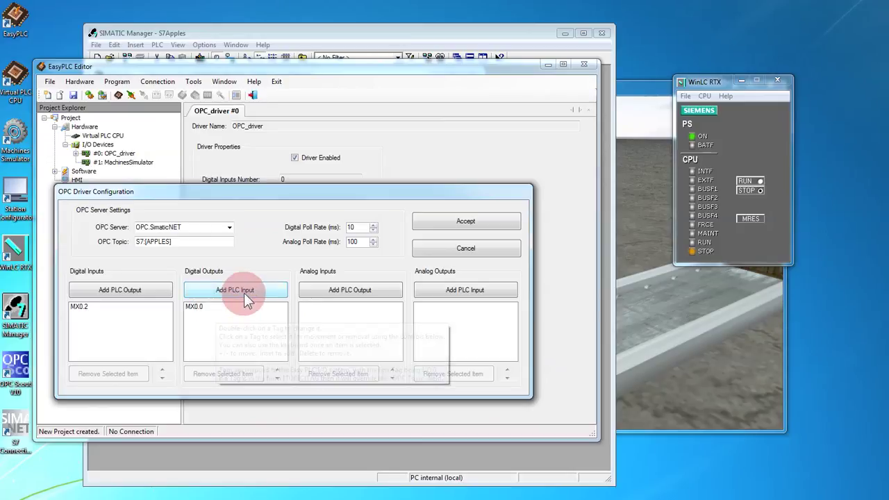
left_click(244, 292)
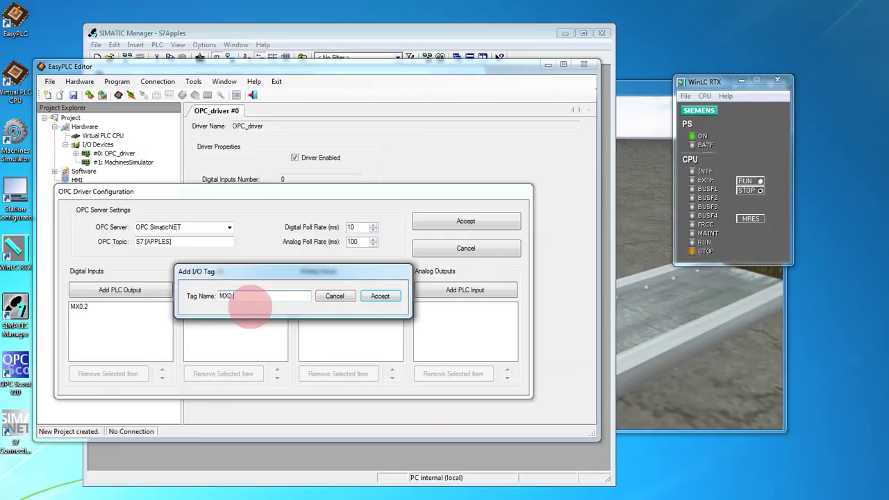
left_click(381, 295)
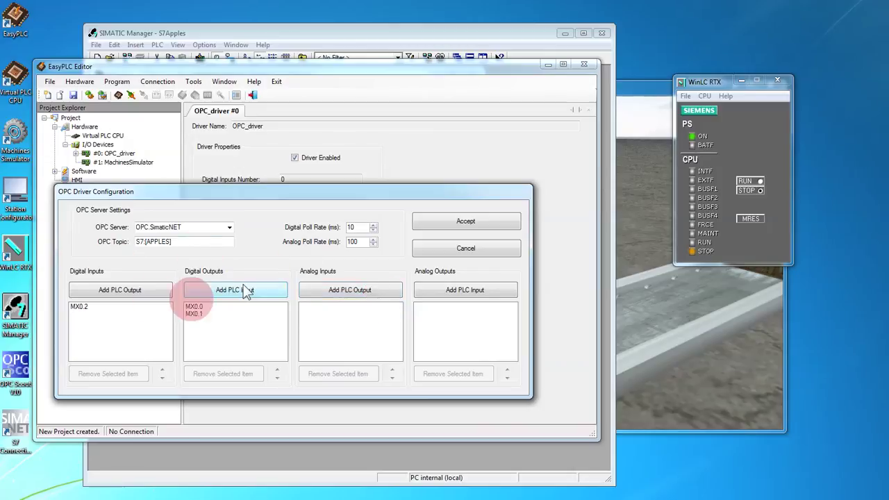
left_click(466, 223)
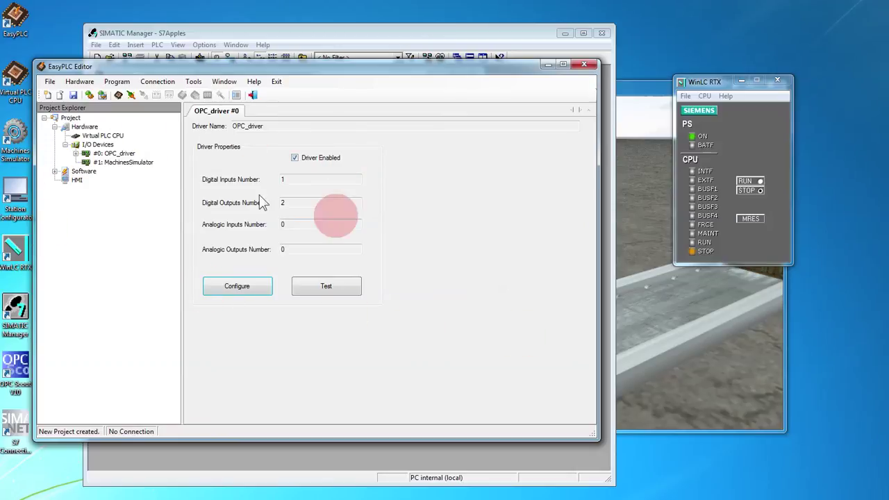
Step: Limit the Virtual PLC CPU's scan cycle to 1 millisecond
left_click(71, 127)
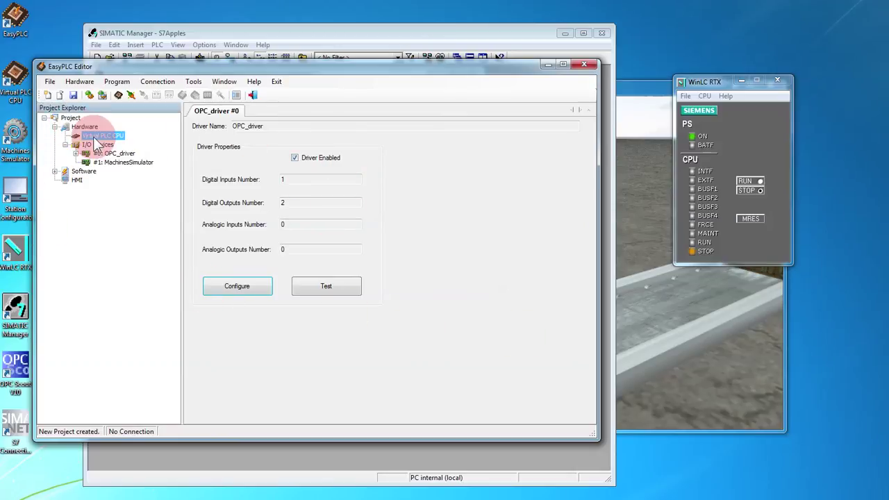
double_click(100, 135)
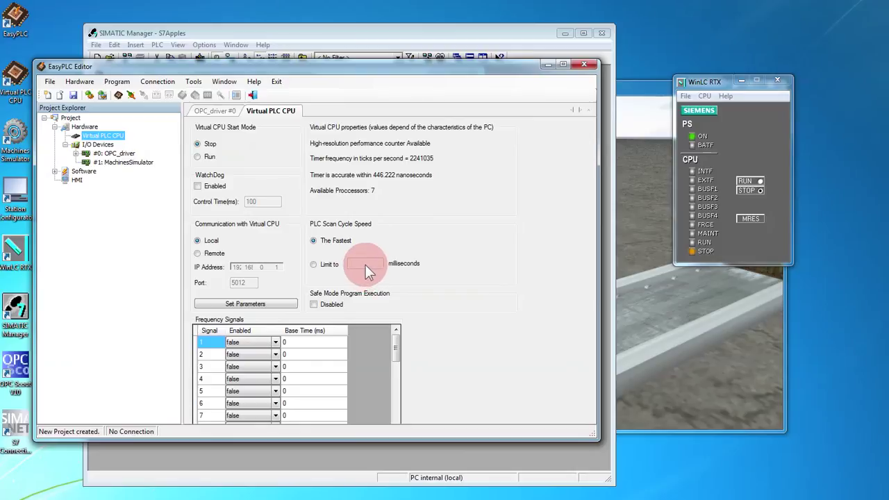
left_click(313, 265)
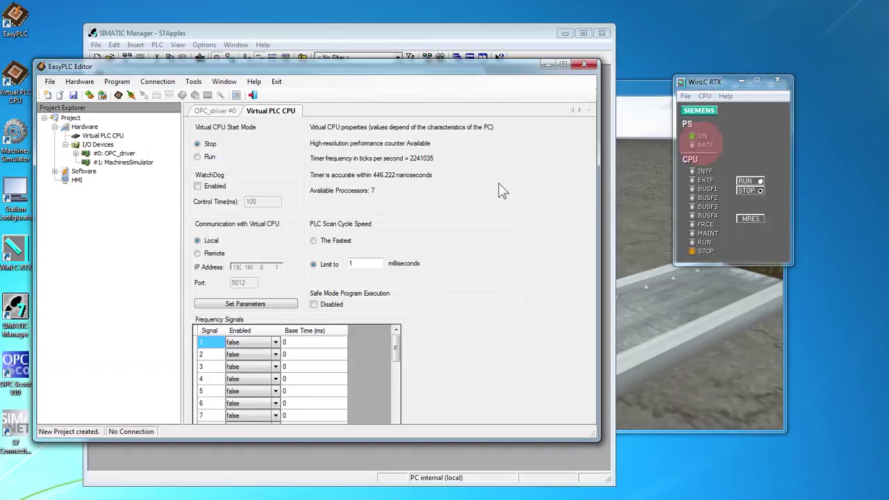
Step: Save the project as S7Apples.plc
left_click(74, 96)
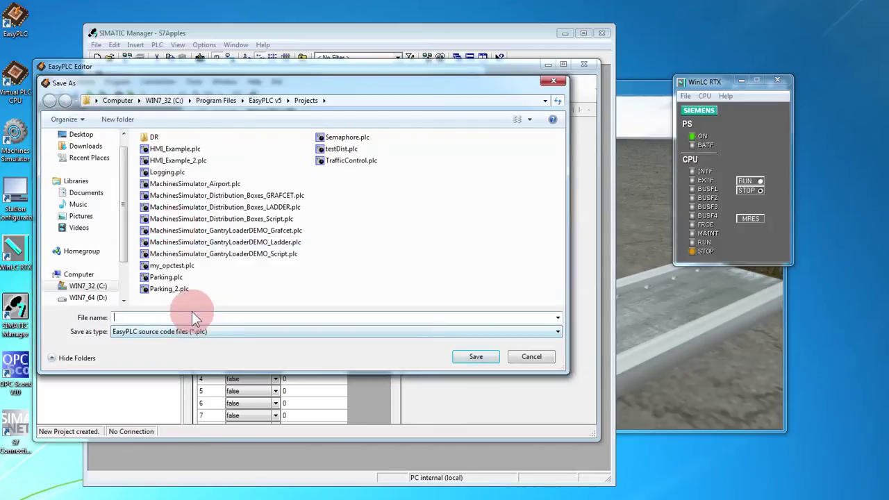
type("S7Apples")
left_click(476, 357)
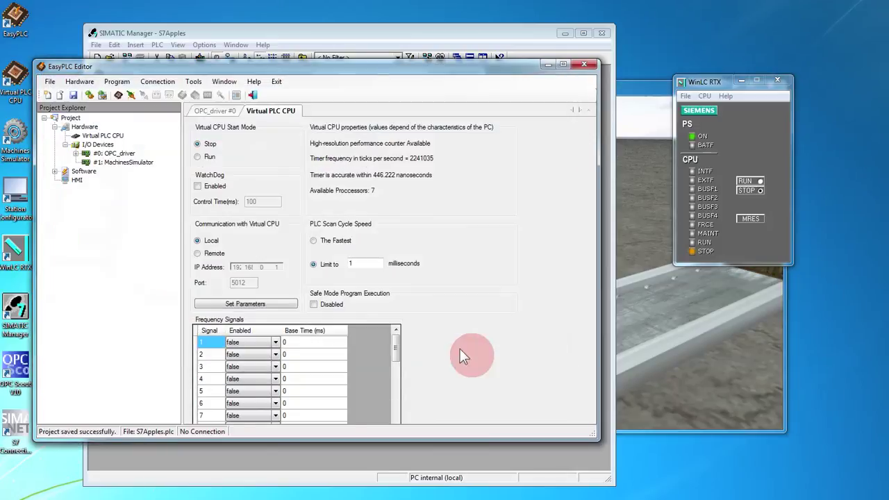
Step: Create script sequence Main_Sequence_1 under Software > Program > Main and paste three WriteOutput lines
left_click(55, 173)
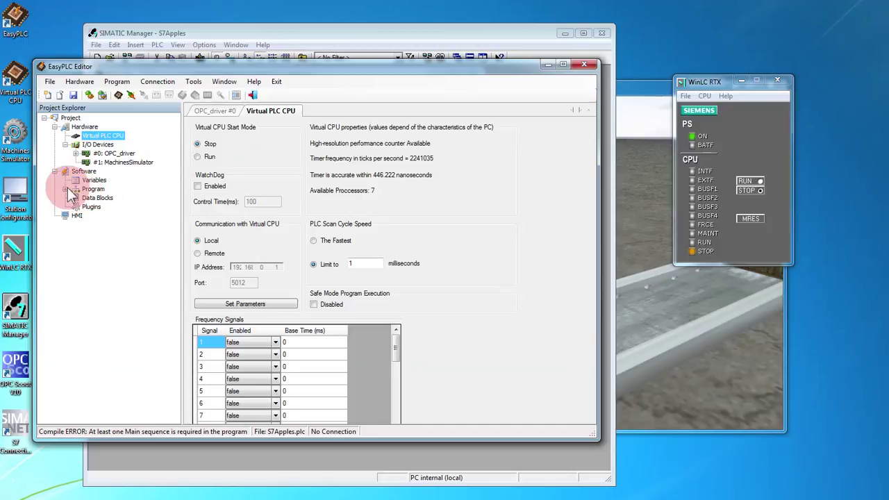
left_click(67, 190)
left_click(98, 207)
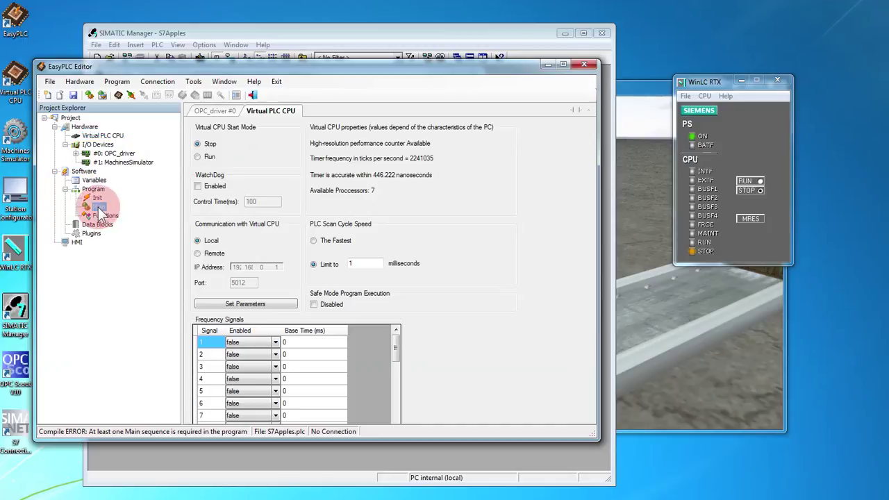
right_click(100, 212)
left_click(116, 213)
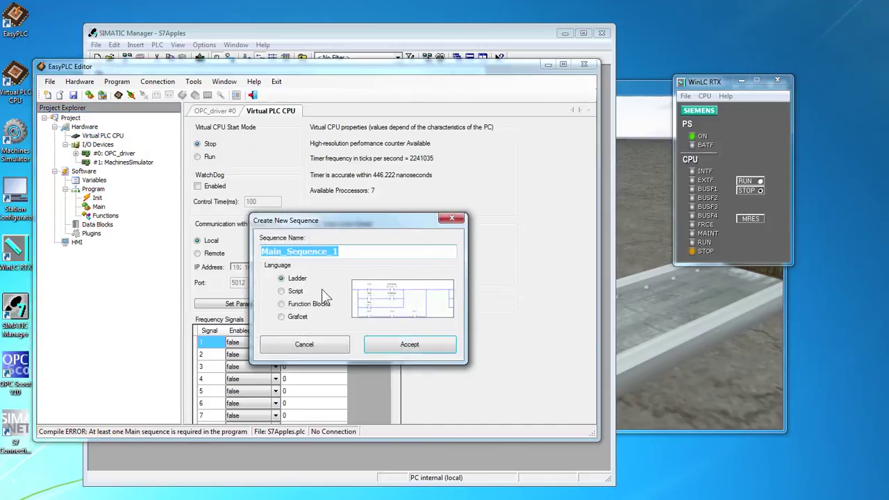
left_click(285, 292)
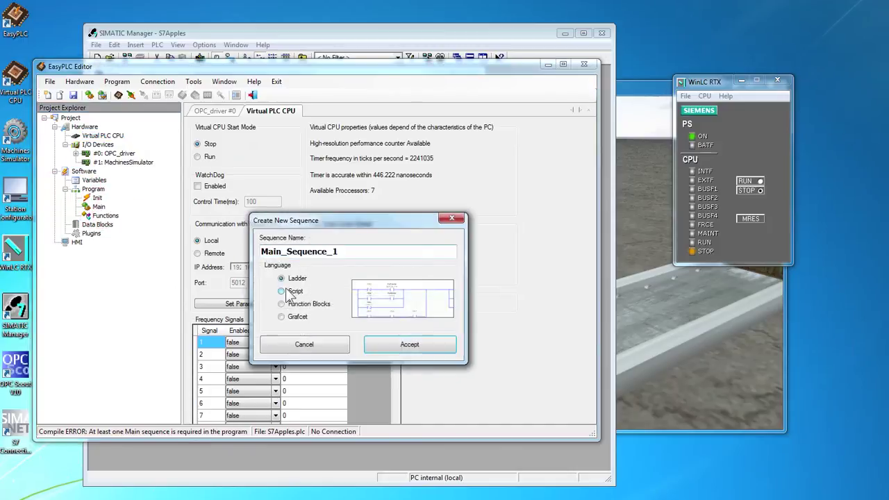
left_click(409, 345)
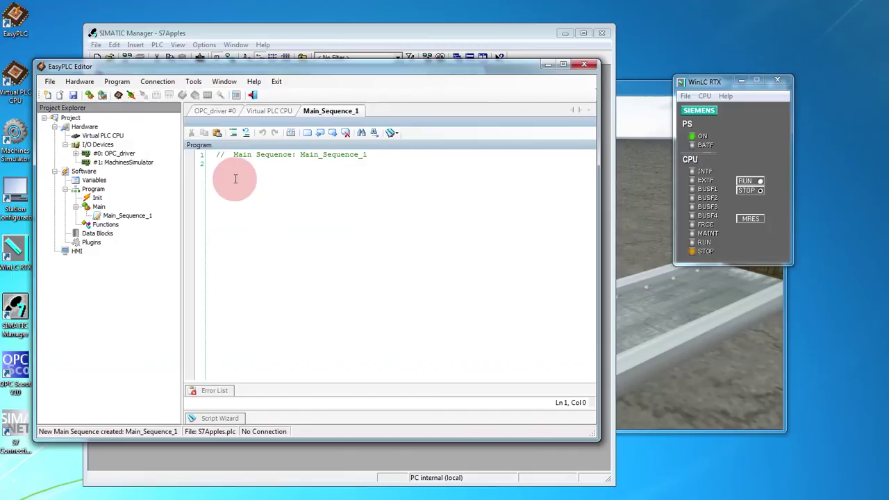
left_click(215, 163)
type("WriteOutput(0, 0, ReadInput(1, 3)); WriteOutput(0, 1, ReadInput(1, 4)); WriteOutput(1, 1, ReadInput(0, 0));")
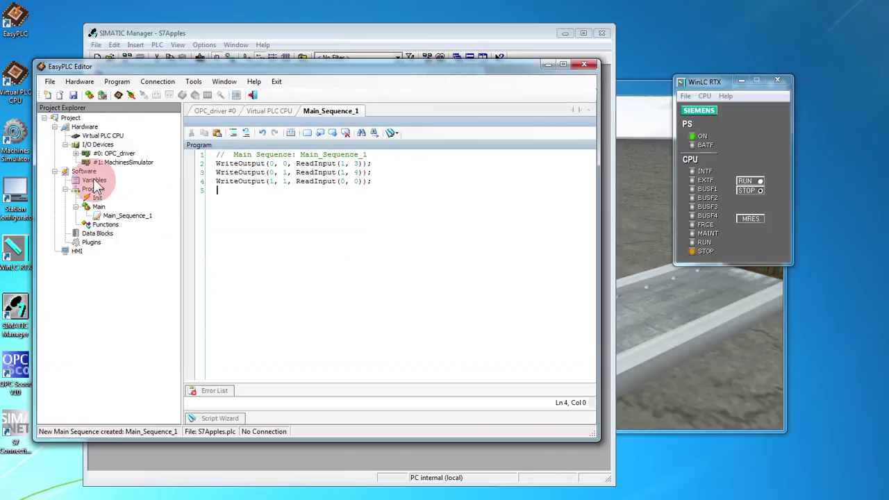
Step: Check the I/O counts of OPC_driver and MachinesSimulator, reopen Main_Sequence_1, and save the project
double_click(104, 153)
double_click(83, 200)
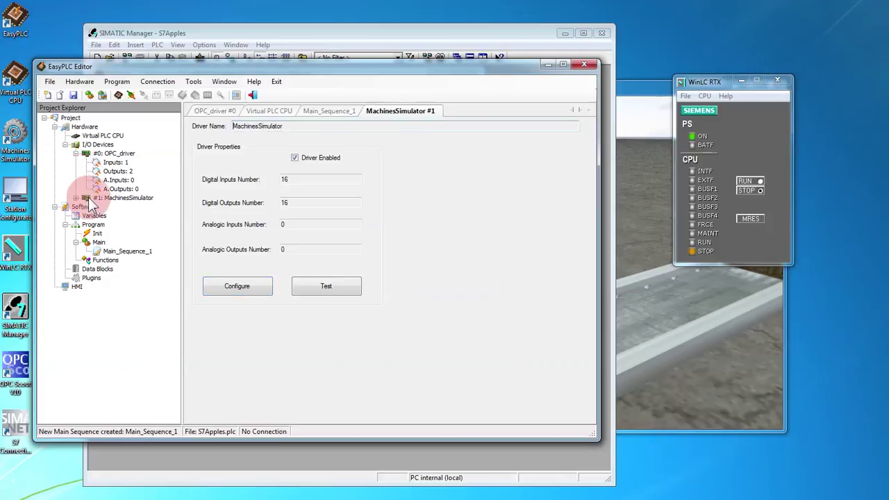
left_click(157, 200)
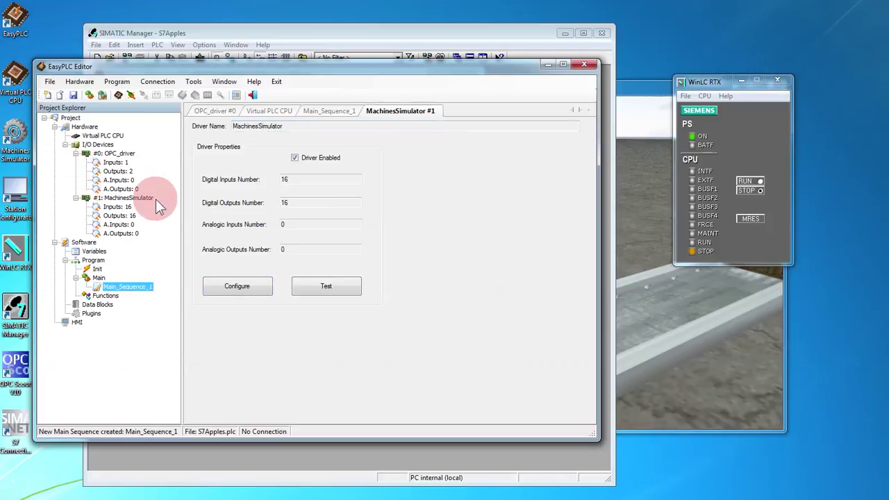
double_click(127, 286)
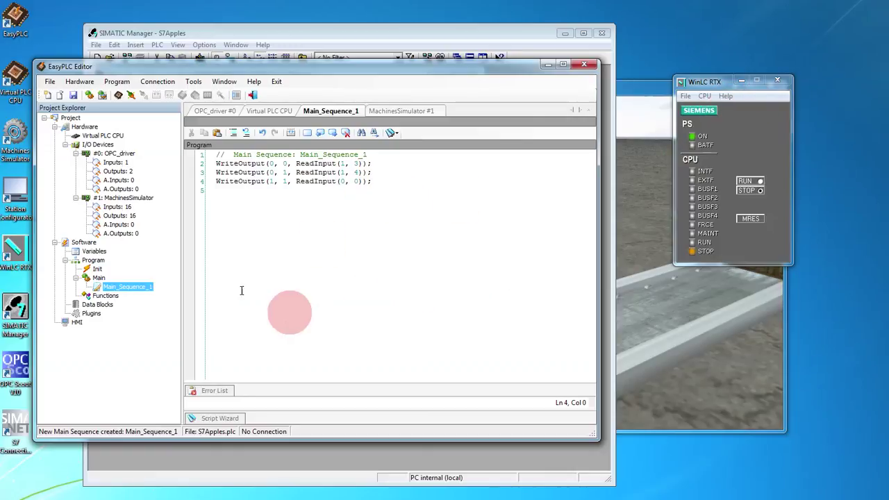
left_click(74, 97)
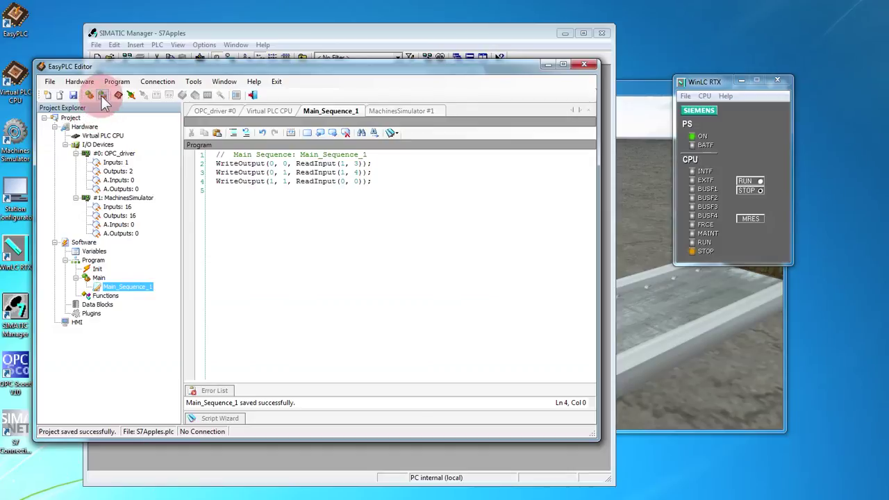
Step: Compile the project and send it to the Virtual PLC
left_click(103, 96)
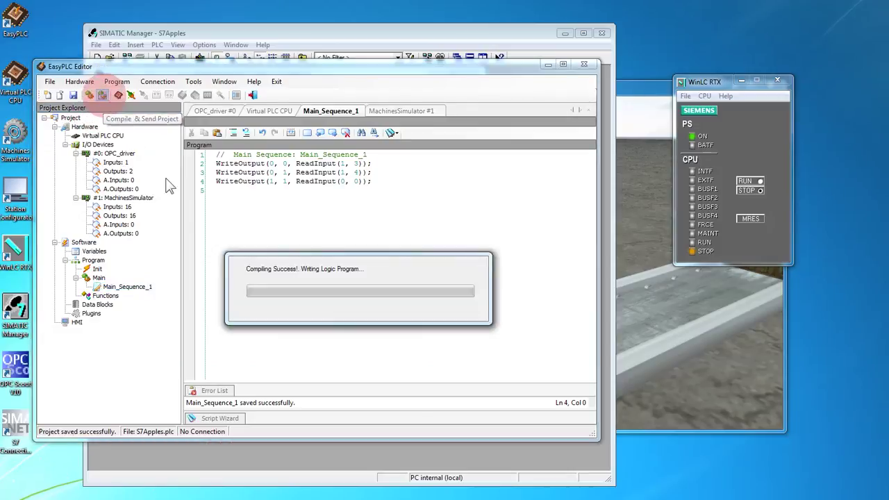
left_click(352, 304)
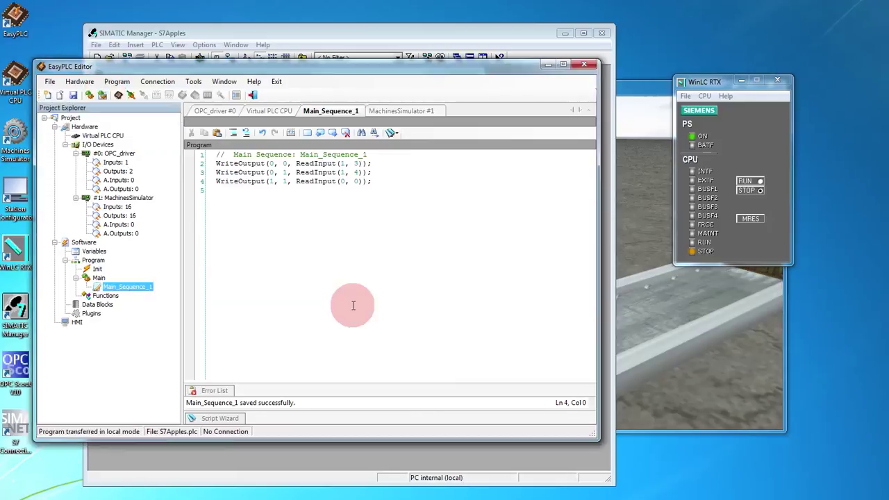
left_click(280, 276)
left_click(124, 138)
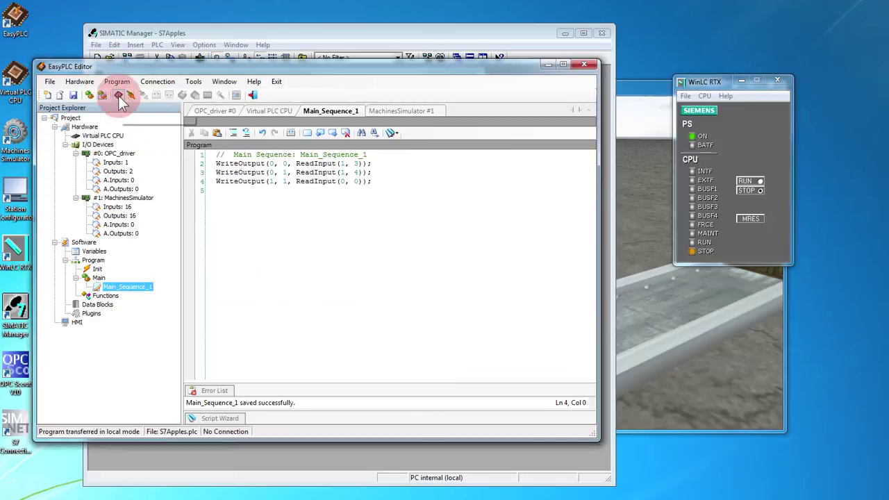
Step: Launch the Virtual PLC CPU and put its console into RUN mode
left_click(118, 95)
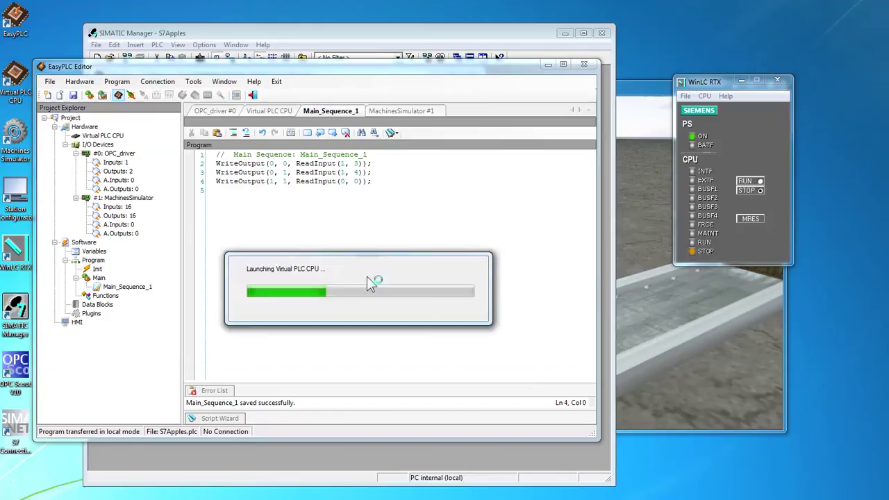
left_click(411, 327)
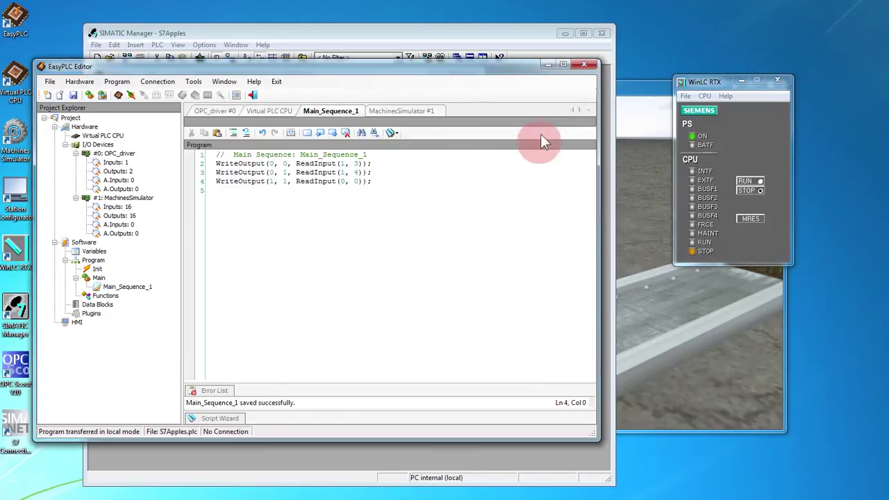
left_click(548, 65)
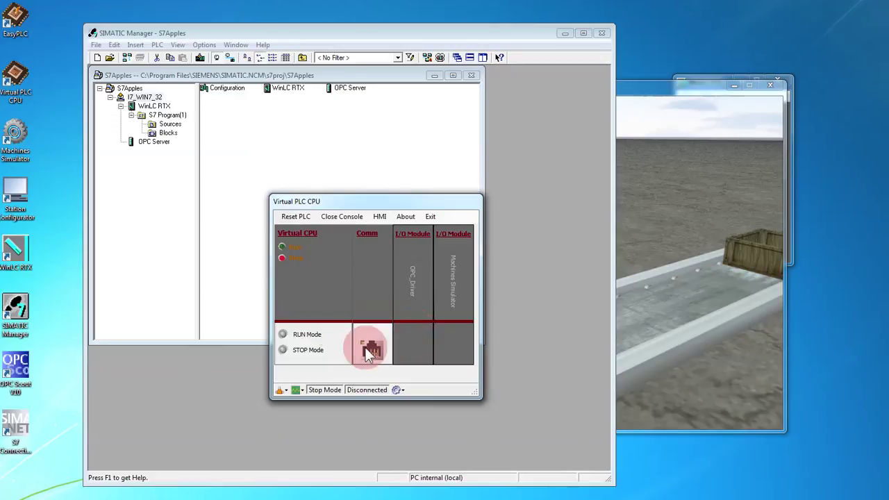
left_click(283, 334)
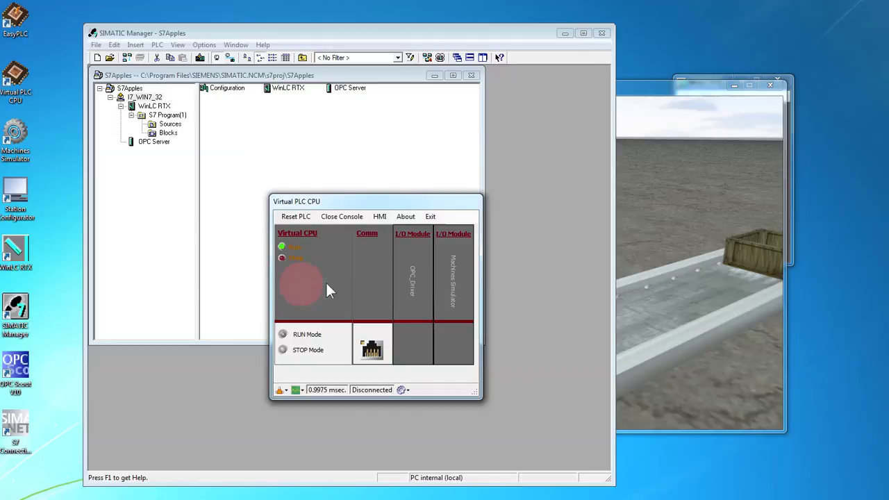
left_click_drag(430, 217, 166, 320)
left_click(363, 359)
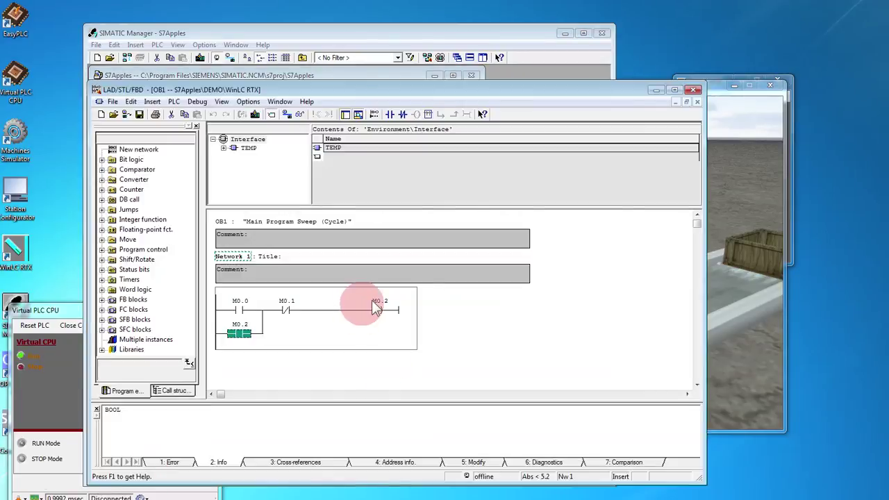
Step: Monitor OB1 online, switch WinLC RTX to RUN, and move Machines Simulator into view
left_click(300, 115)
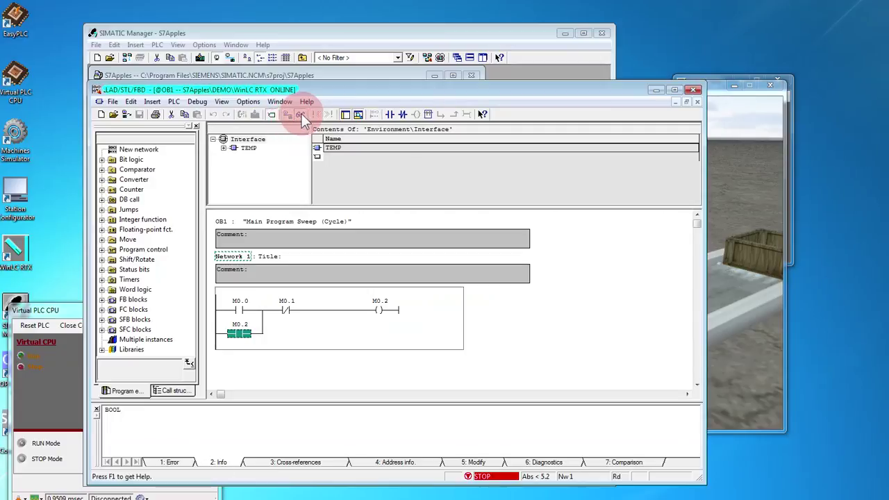
left_click(791, 190)
left_click(746, 182)
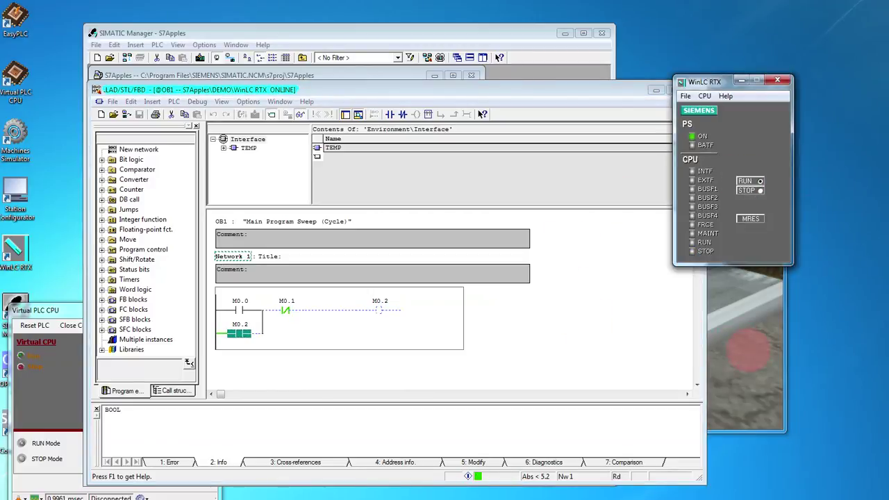
left_click(746, 347)
left_click_drag(478, 87, 552, 90)
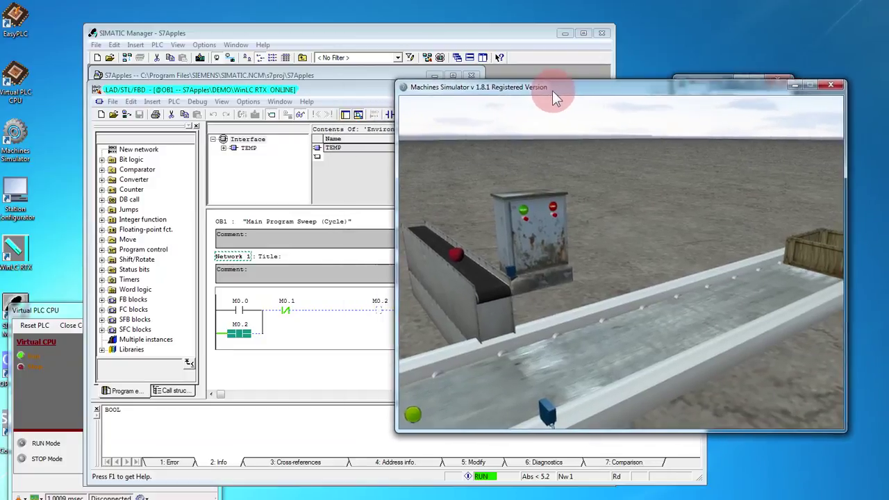
Step: Rearrange the STEP 7 windows, then stop and restart the simulator's crate conveyor
left_click_drag(368, 37, 282, 21)
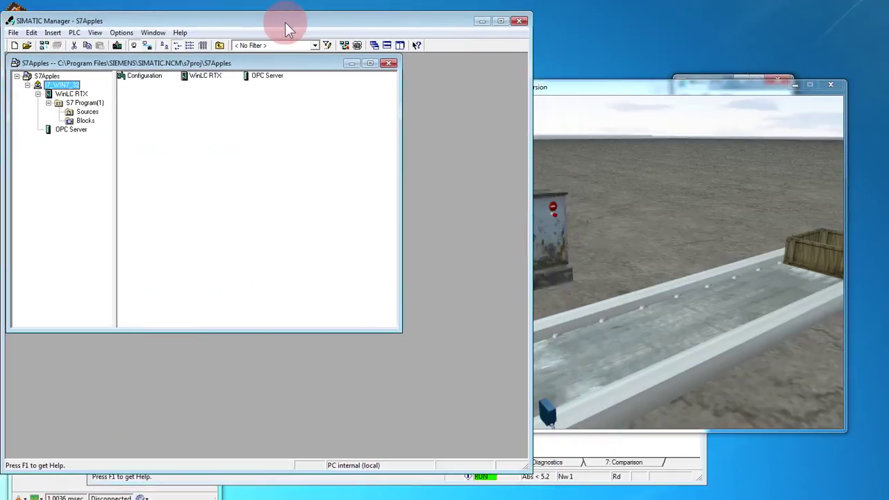
left_click_drag(579, 87, 548, 83)
left_click(616, 460)
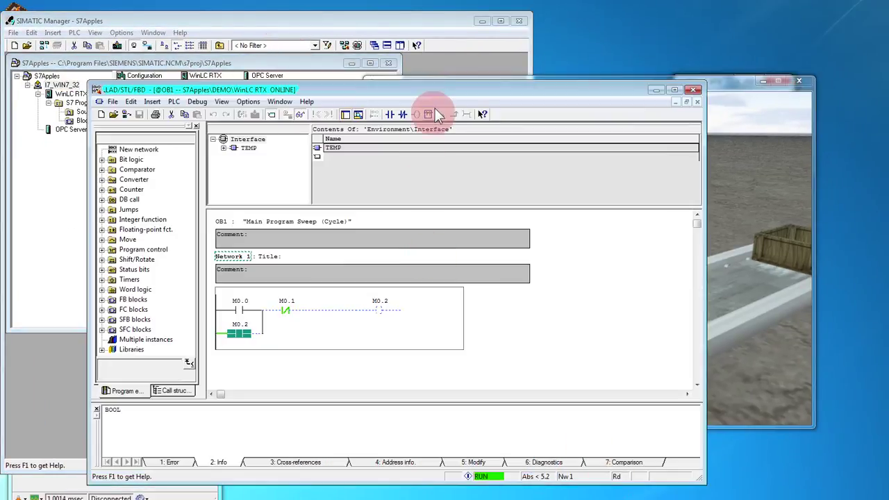
left_click_drag(433, 93, 347, 90)
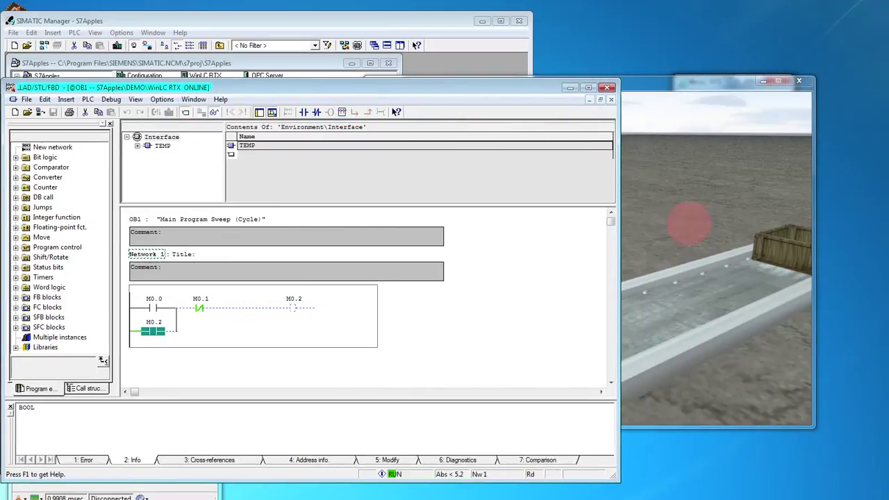
left_click(680, 254)
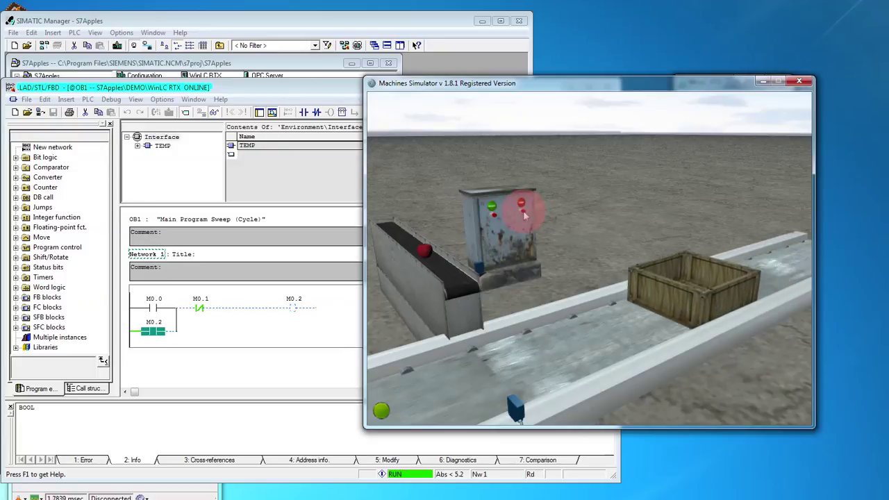
left_click(523, 209)
left_click(492, 220)
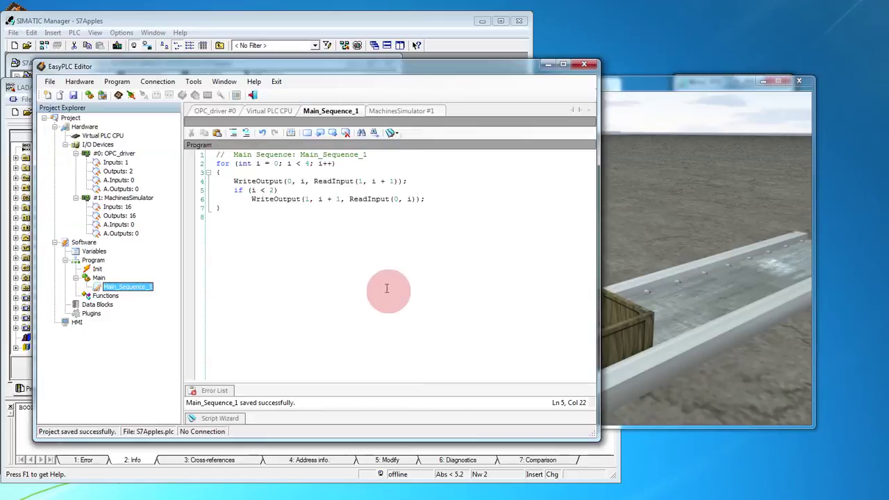
Step: Place the caret after the last line of the Main_Sequence_1 script
left_click(262, 220)
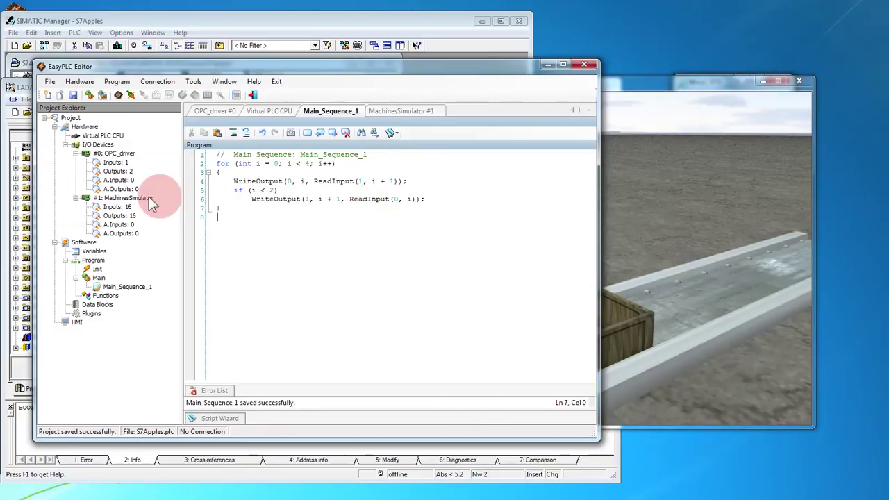
Step: Give OPC_driver digital inputs MX1.0, MX1.1 and outputs MX0.0–MX0.3 on topic S7:[APPLES]
double_click(114, 152)
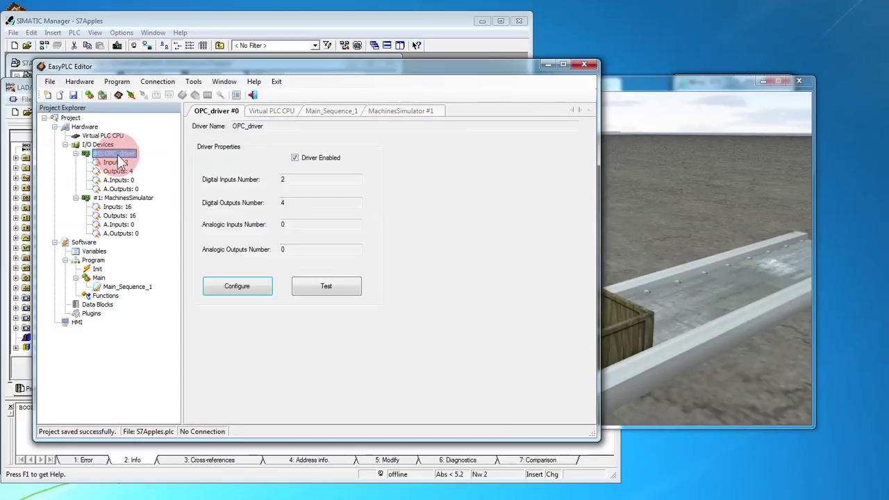
left_click(249, 284)
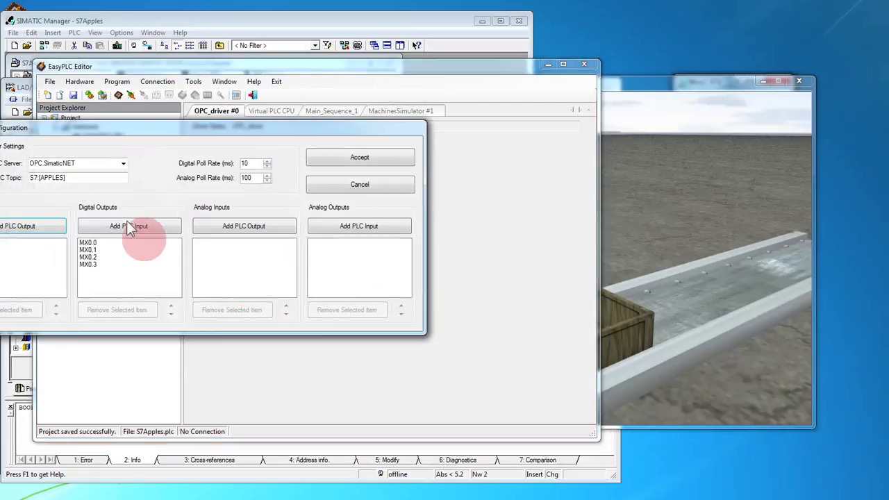
left_click_drag(104, 133, 267, 153)
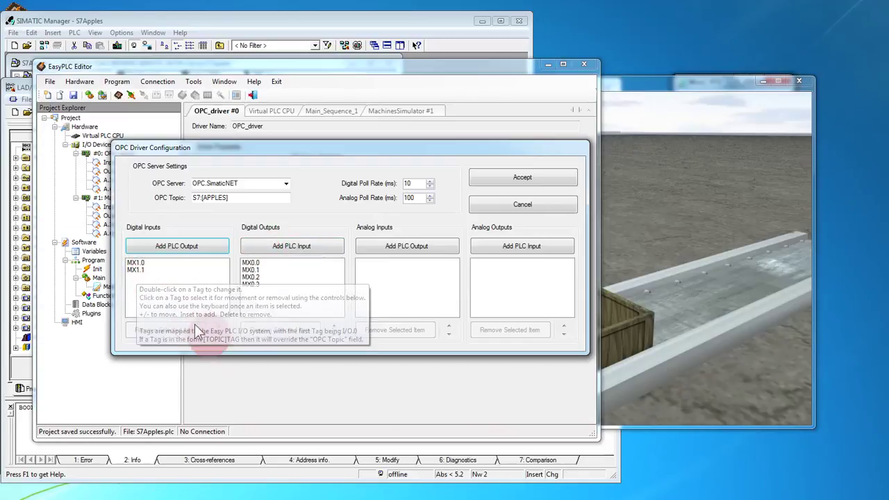
left_click(512, 176)
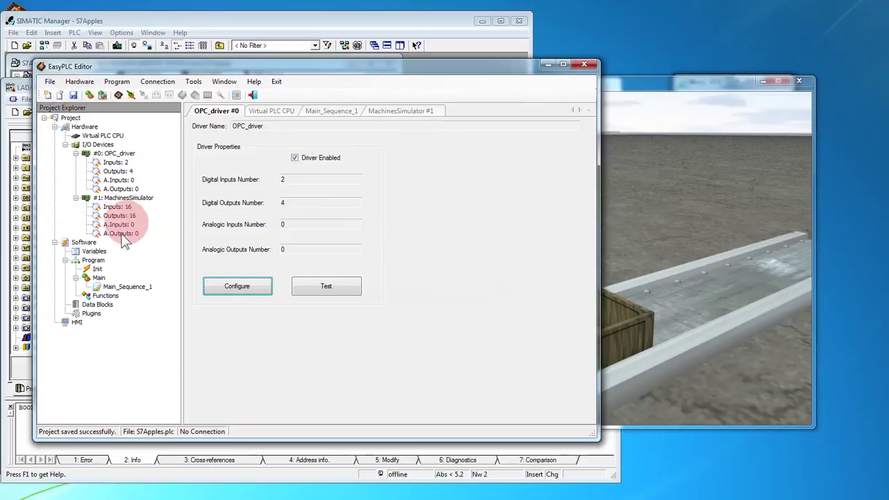
double_click(129, 287)
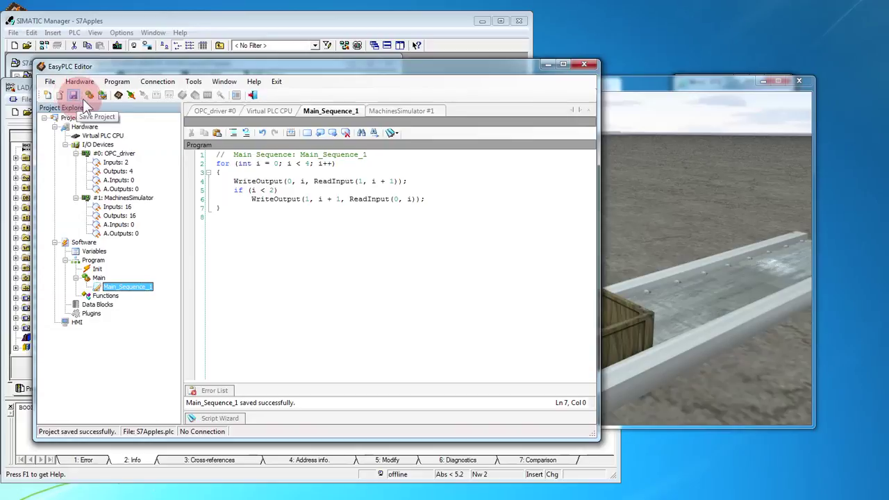
Step: Compile and send the script to the Virtual PLC and switch its CPU to RUN
left_click(103, 95)
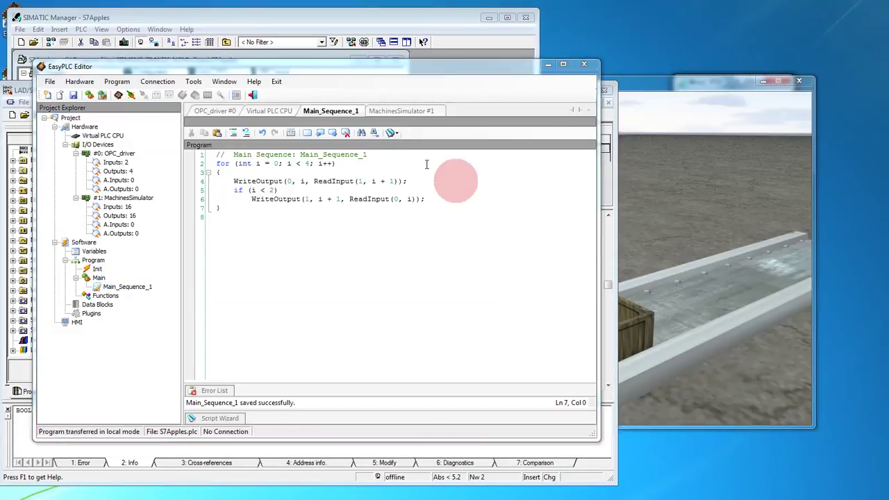
left_click(128, 104)
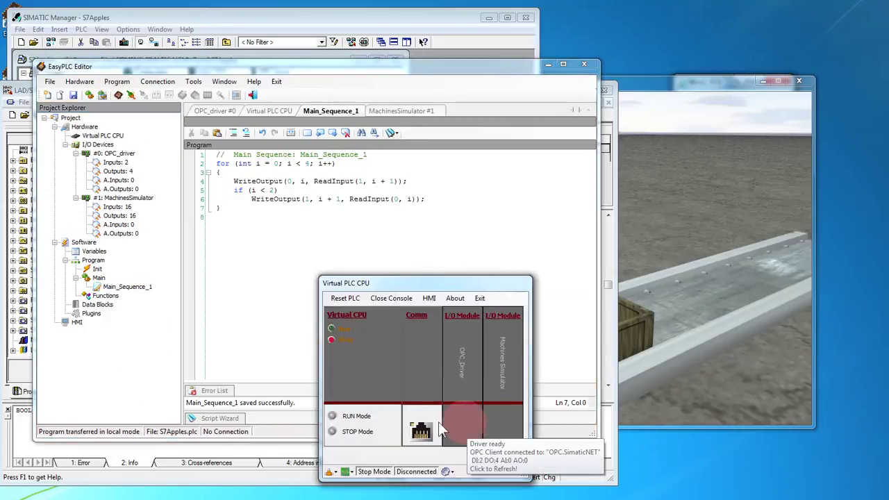
left_click(333, 416)
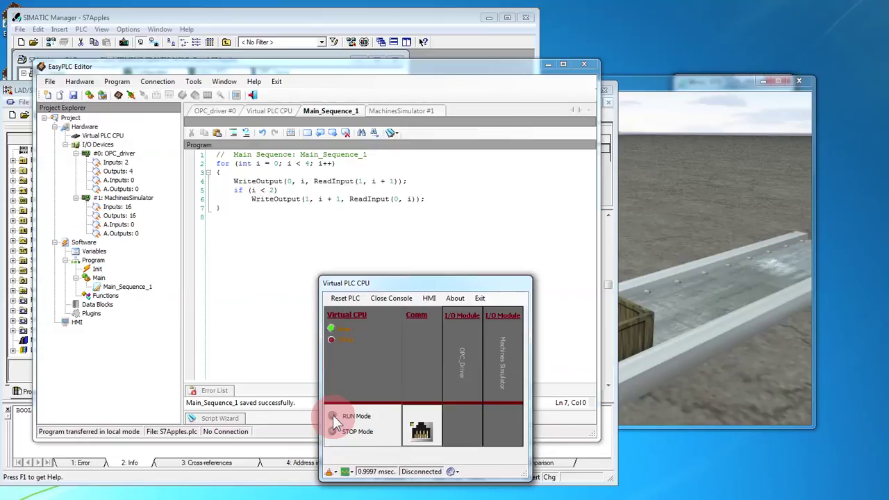
left_click_drag(415, 280, 96, 311)
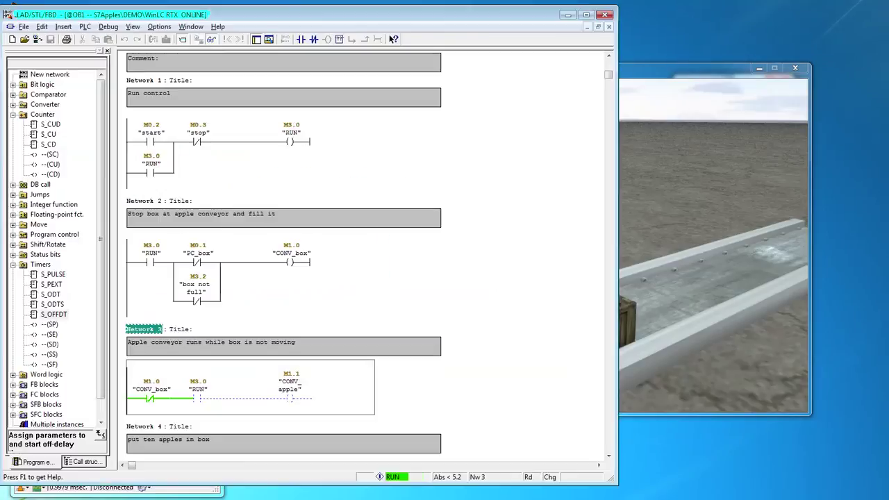
Step: Bring the monitored OB1 ladder forward and scroll through Networks 1–5 to watch live power flow
left_click_drag(608, 74, 609, 70)
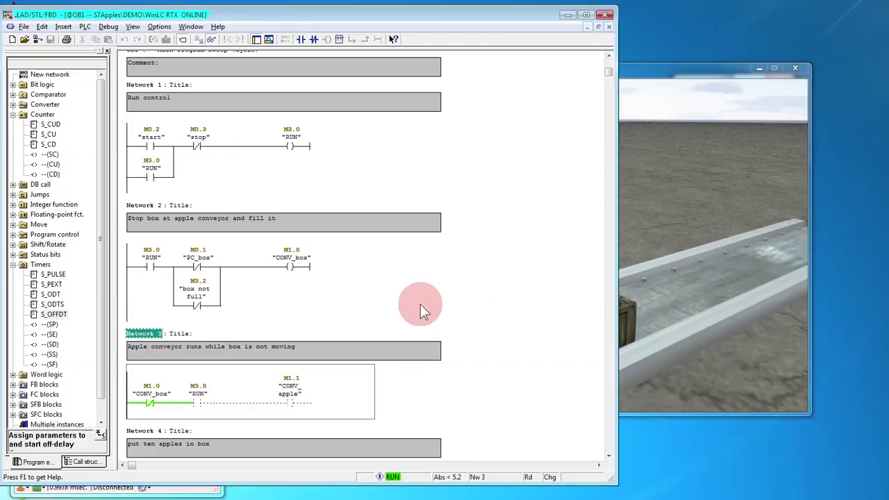
left_click(674, 301)
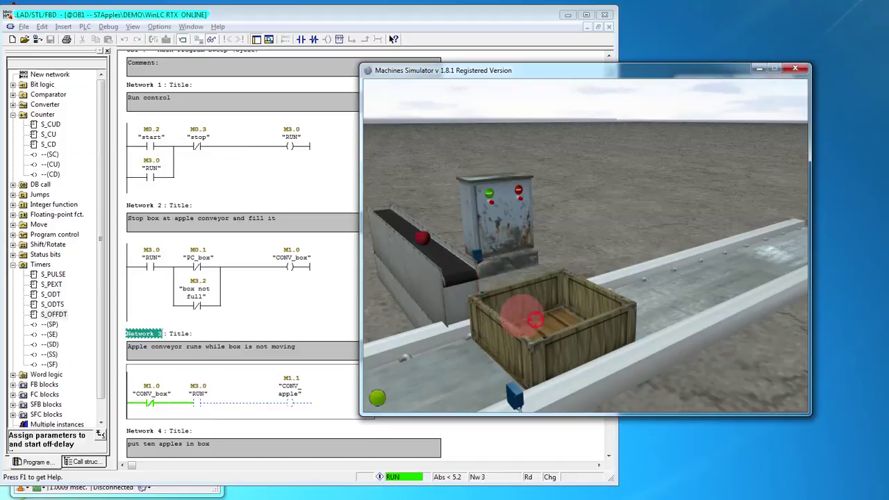
left_click(196, 172)
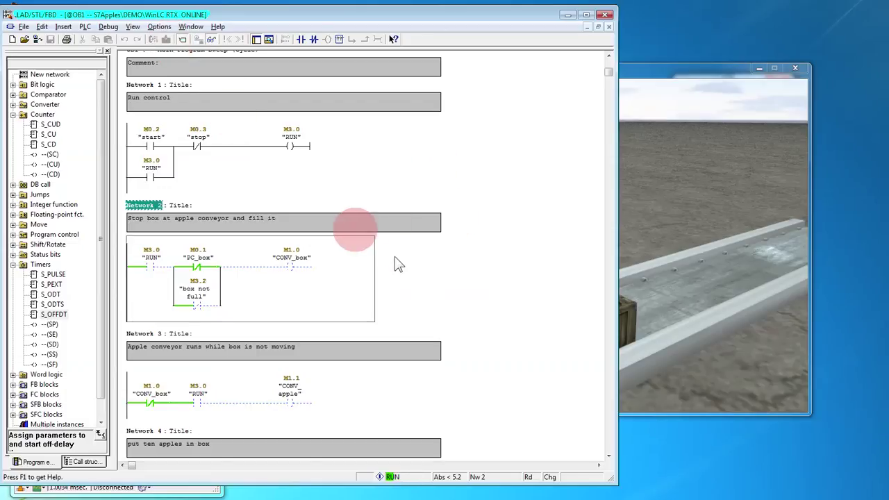
left_click(479, 248)
scroll(508, 251, "down", 5)
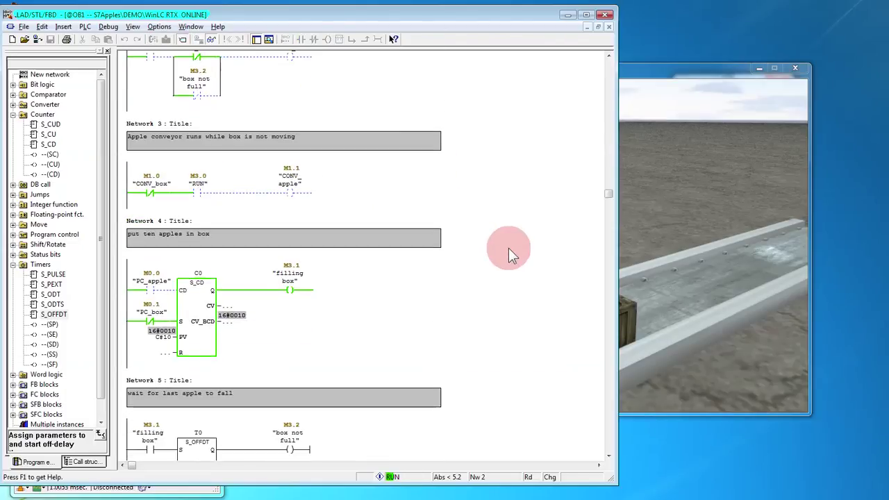
scroll(508, 252, "down", 4)
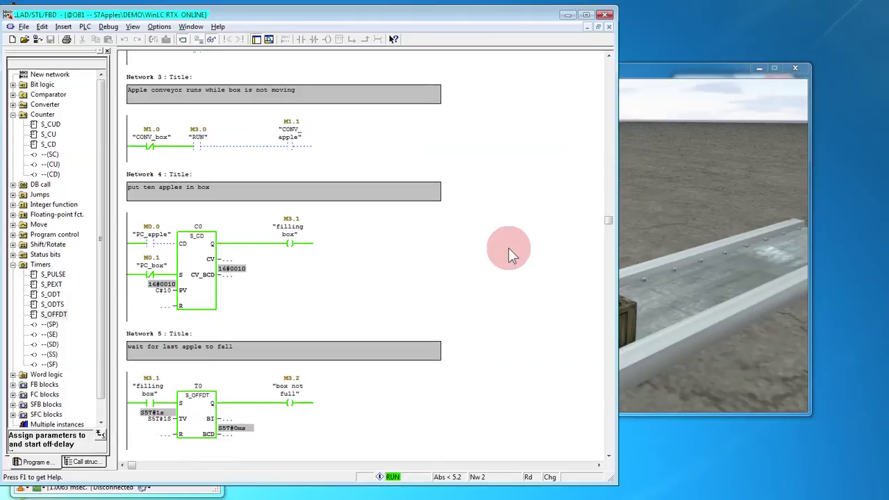
scroll(509, 247, "up", 7)
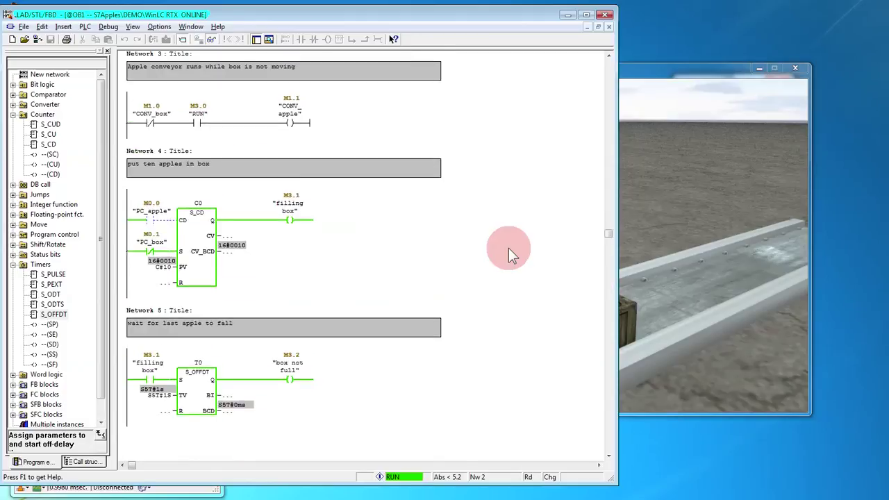
scroll(509, 248, "up", 3)
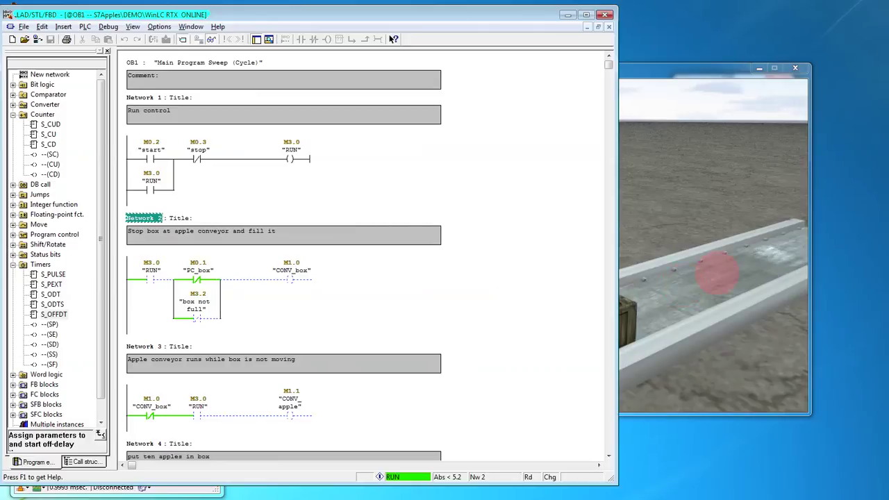
Step: Stop and restart the simulator's apple line so apples drop into the crate
left_click(717, 272)
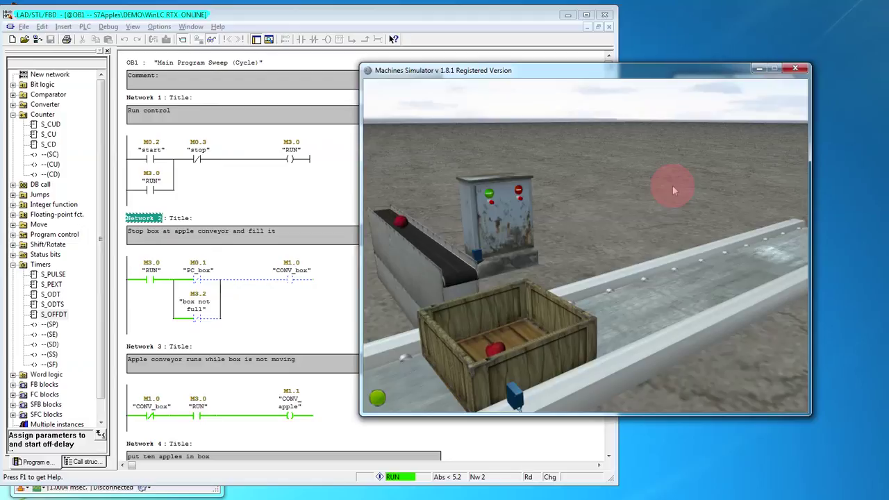
left_click(520, 198)
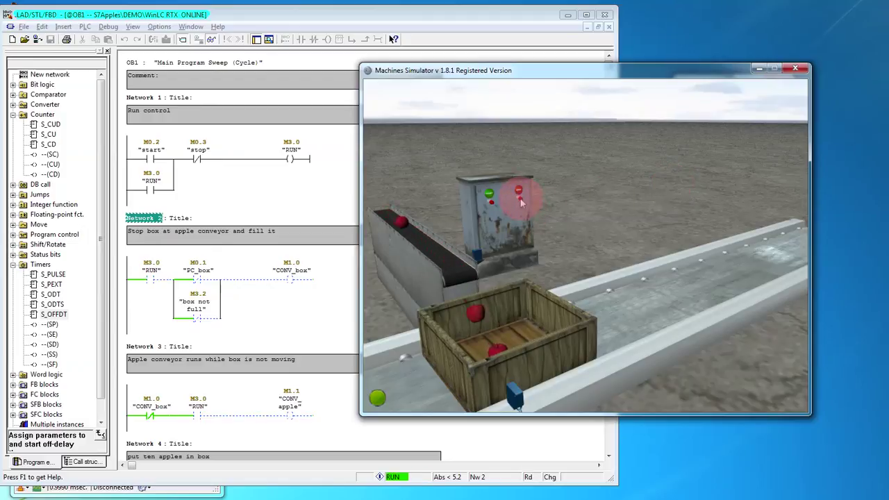
left_click(495, 207)
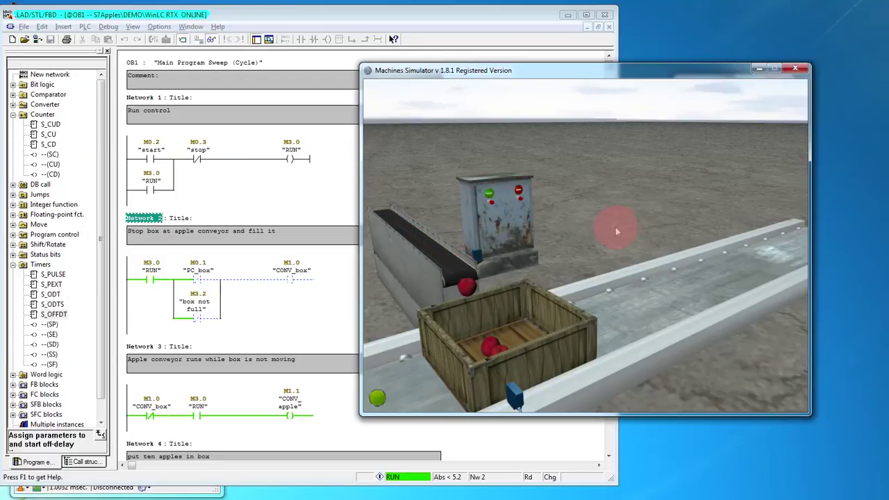
left_click(110, 50)
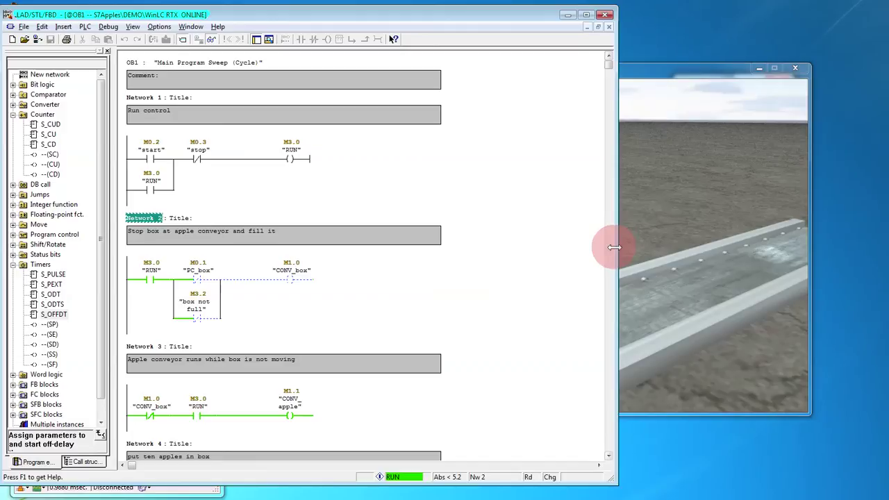
Step: Narrow the ladder editor, place the simulator beside it, and scroll to counter Networks 4–5
left_click_drag(613, 246, 414, 247)
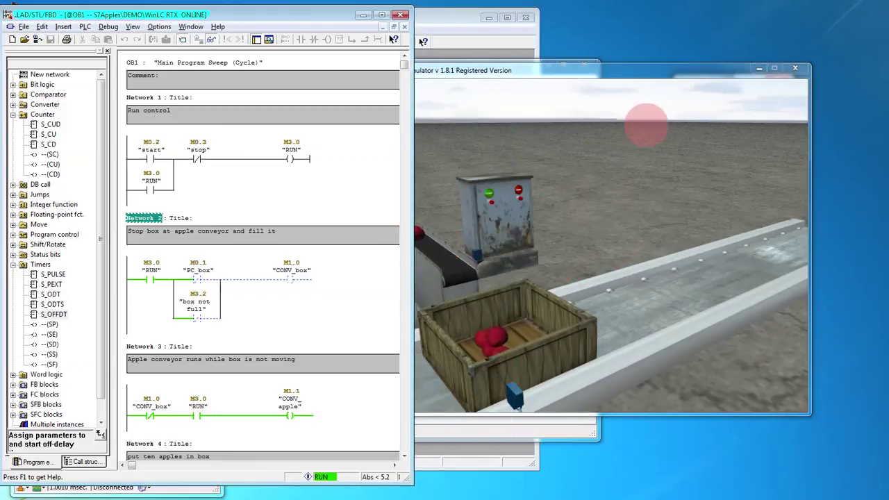
left_click_drag(634, 78, 690, 73)
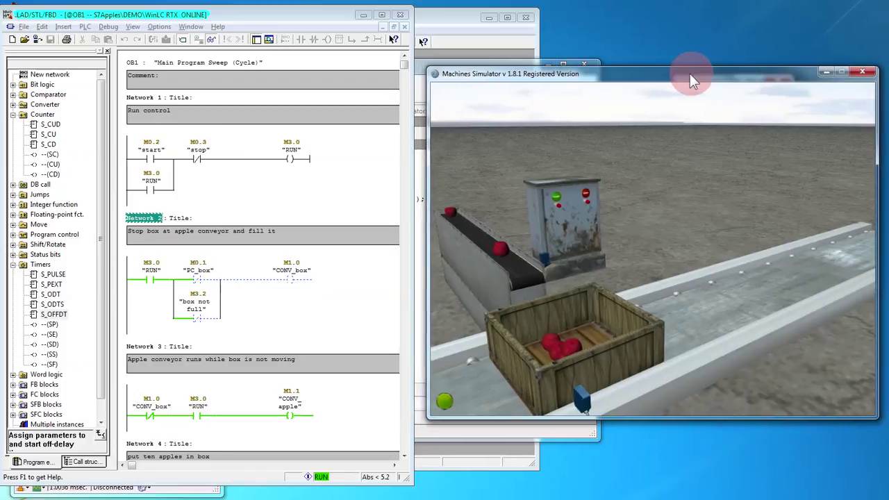
left_click(402, 192)
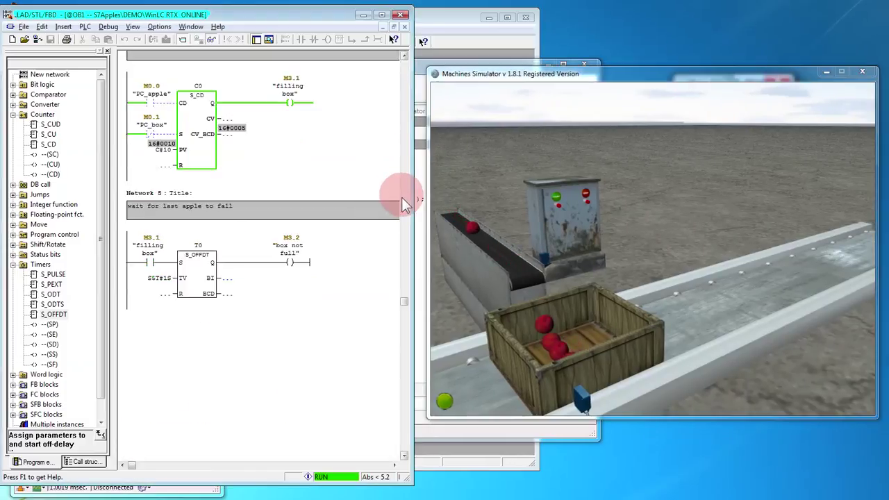
scroll(363, 199, "up", 3)
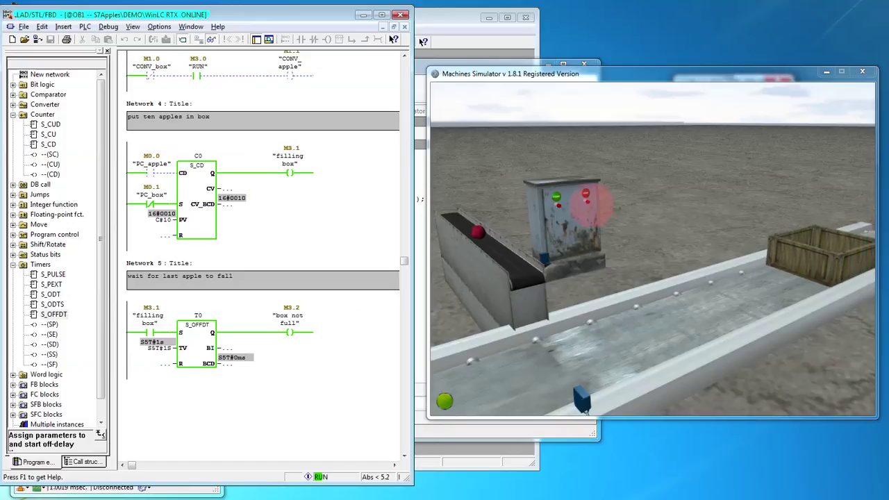
left_click(587, 207)
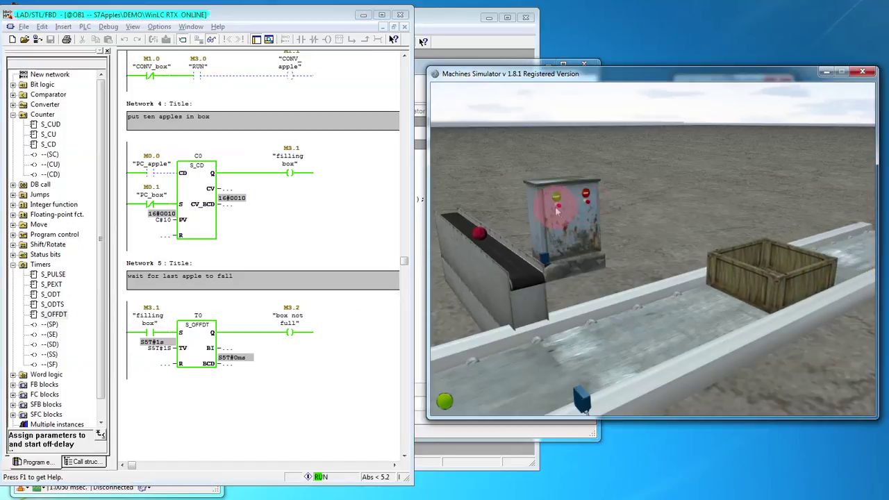